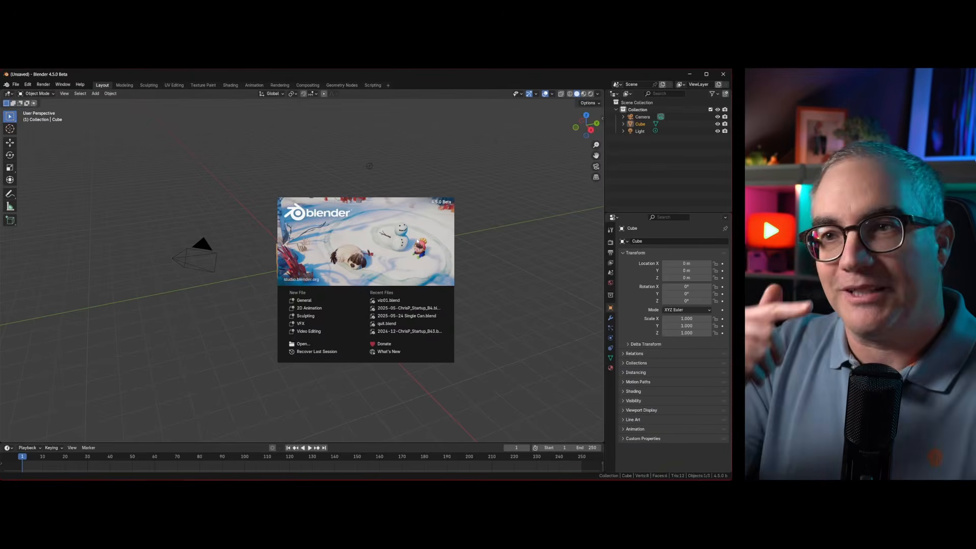
Dismiss the splash screen and delete the default cube, camera and light from the scene.
{"action": "left_click", "coordinate": [482, 132]}
{"action": "scroll", "coordinate": [267, 226], "scroll_direction": "up", "scroll_amount": 3}
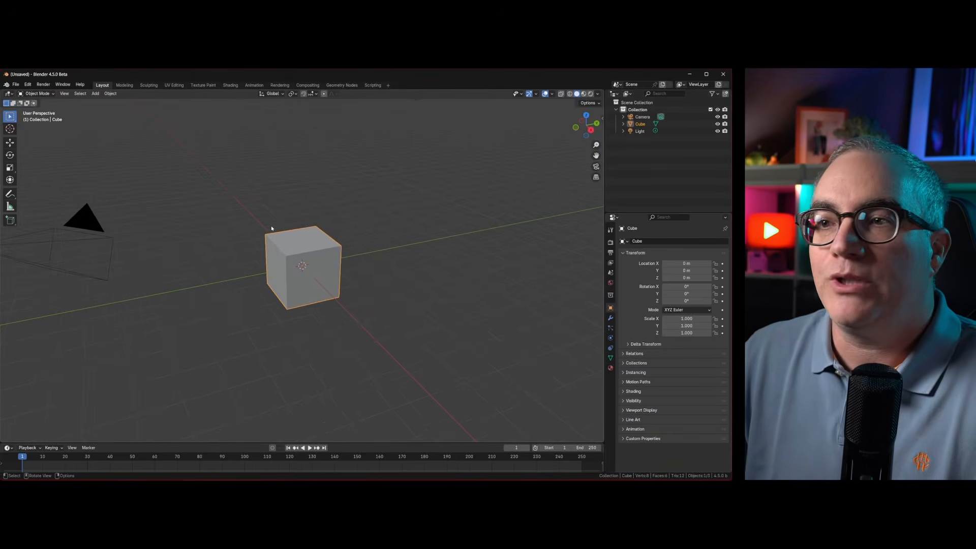
{"action": "scroll", "coordinate": [305, 216], "scroll_direction": "down", "scroll_amount": 2}
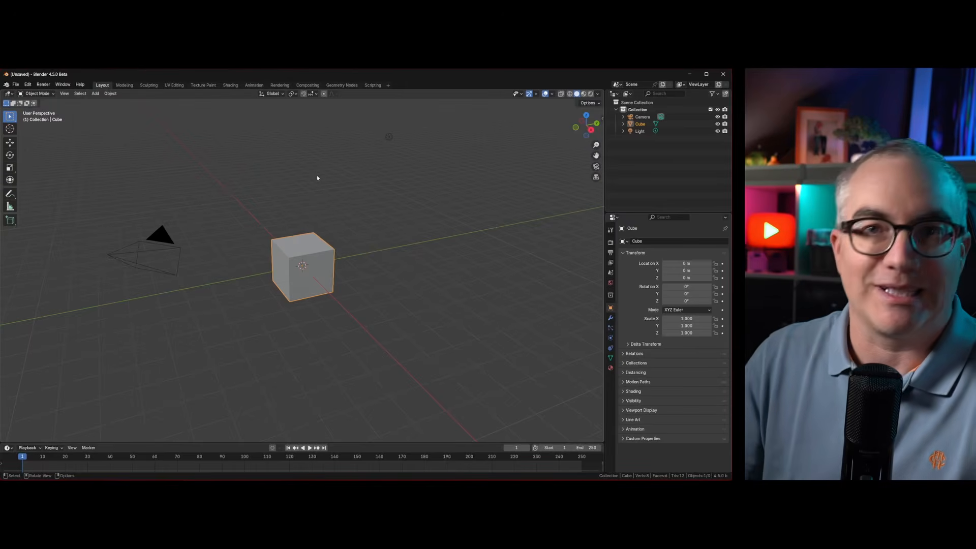
{"action": "left_click", "coordinate": [293, 178]}
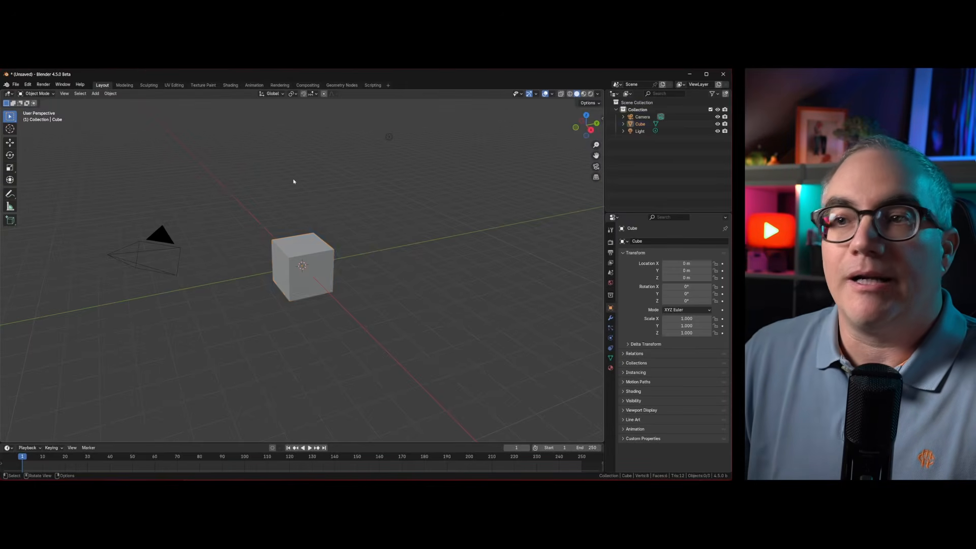
{"action": "key", "text": "a"}
{"action": "key", "text": "x"}
{"action": "left_click", "coordinate": [288, 181]}
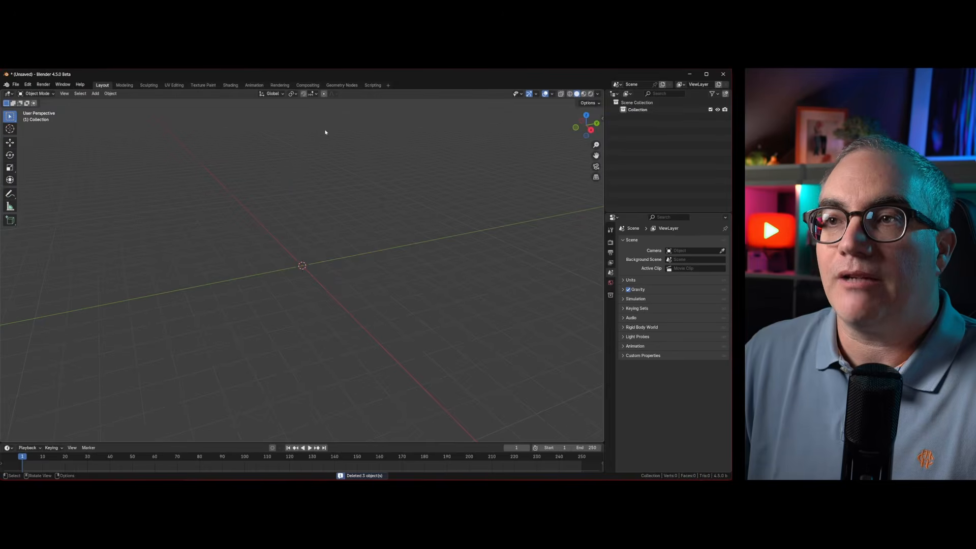
Add a mesh plane at the world origin.
{"action": "key", "text": "shift+a"}
{"action": "mouse_move", "coordinate": [325, 152]}
{"action": "left_click", "coordinate": [364, 154]}
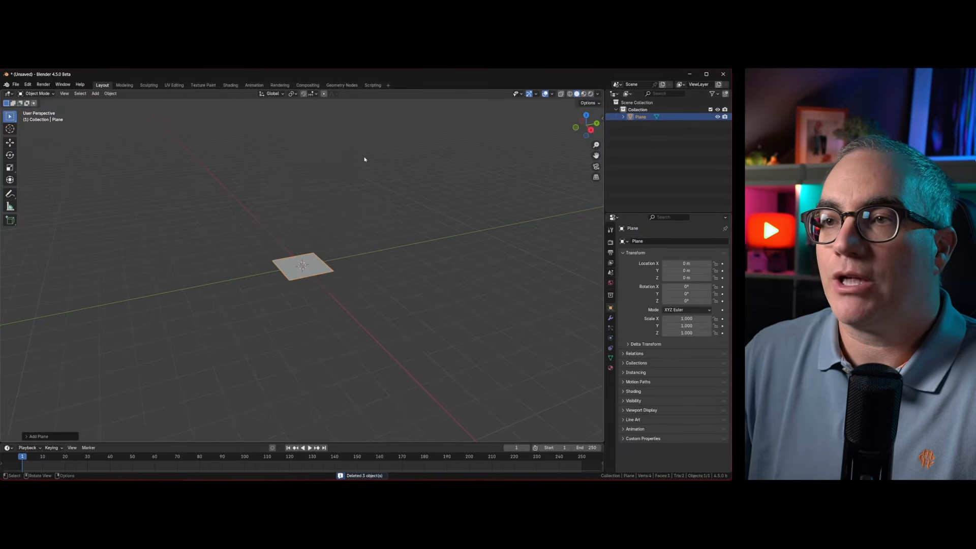
{"action": "scroll", "coordinate": [292, 248], "scroll_direction": "up", "scroll_amount": 7}
Switch to the Geometry Nodes workspace and create a new node tree on the plane, leaving space between Group Input and Group Output.
{"action": "left_click", "coordinate": [342, 85]}
{"action": "scroll", "coordinate": [401, 207], "scroll_direction": "up", "scroll_amount": 4}
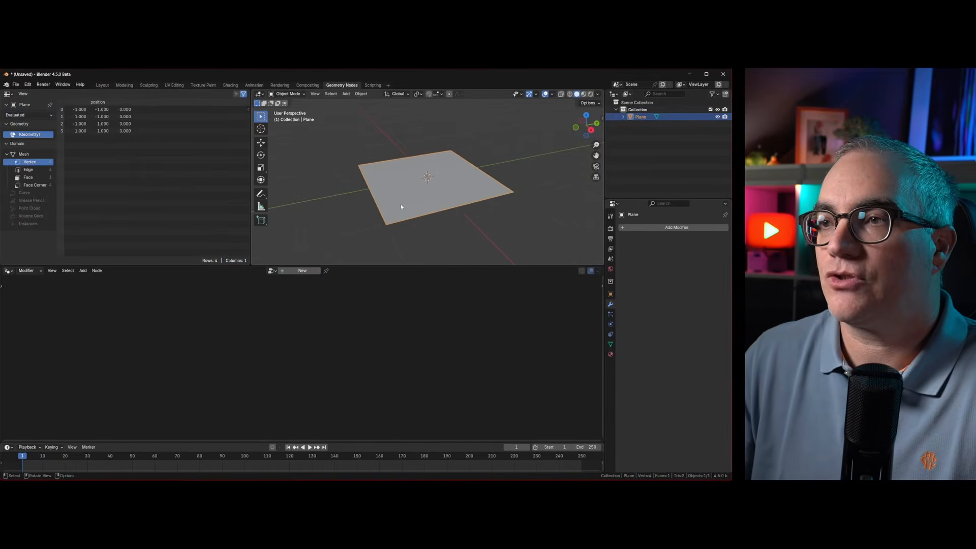
{"action": "scroll", "coordinate": [401, 207], "scroll_direction": "up", "scroll_amount": 2}
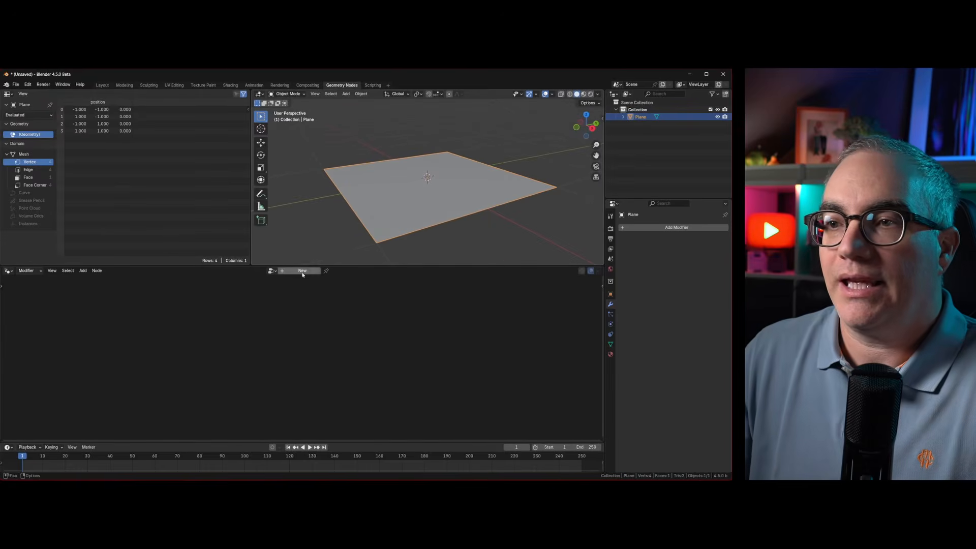
{"action": "left_click", "coordinate": [302, 271]}
{"action": "left_click_drag", "start_coordinate": [221, 339], "coordinate": [169, 339]}
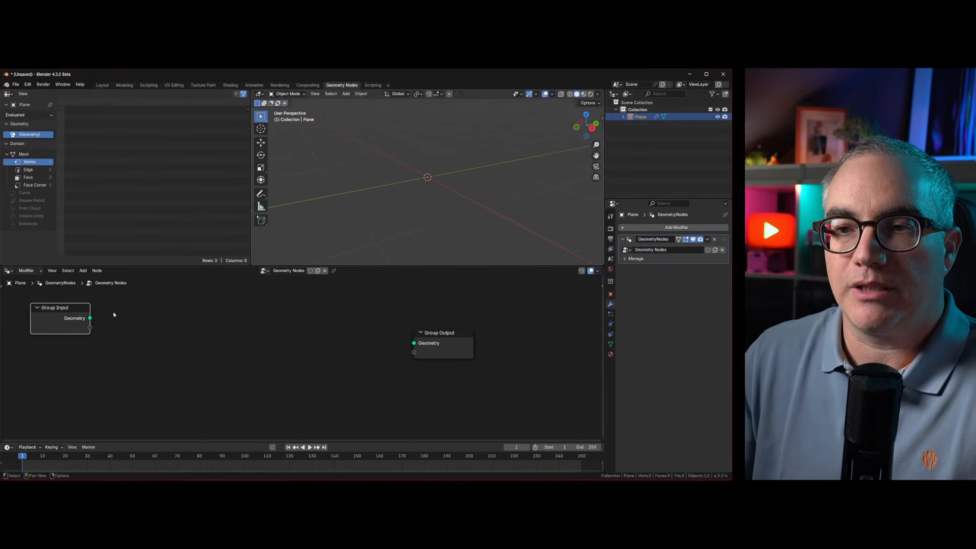
Add a Grid node and connect its Mesh output to the Group Output's Geometry input.
{"action": "key", "text": "shift+a"}
{"action": "type", "text": "gr"}
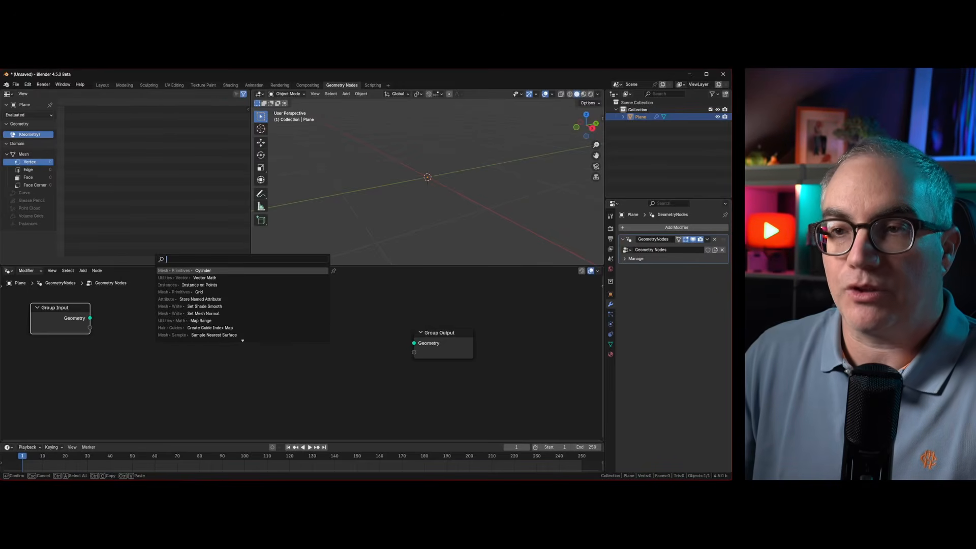
{"action": "key", "text": "Return"}
{"action": "left_click", "coordinate": [148, 288]}
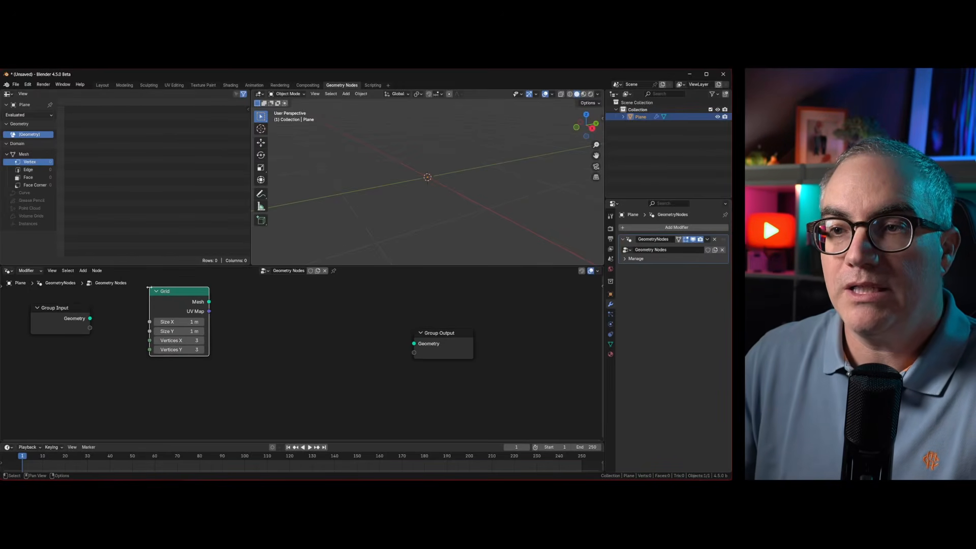
{"action": "left_click_drag", "start_coordinate": [209, 302], "coordinate": [532, 352]}
{"action": "middle_click_drag", "start_coordinate": [268, 328], "coordinate": [255, 344]}
Set the Grid node's size to 2 m by 2 m with 100 vertices in both X and Y.
{"action": "left_click_drag", "start_coordinate": [165, 338], "coordinate": [165, 347]}
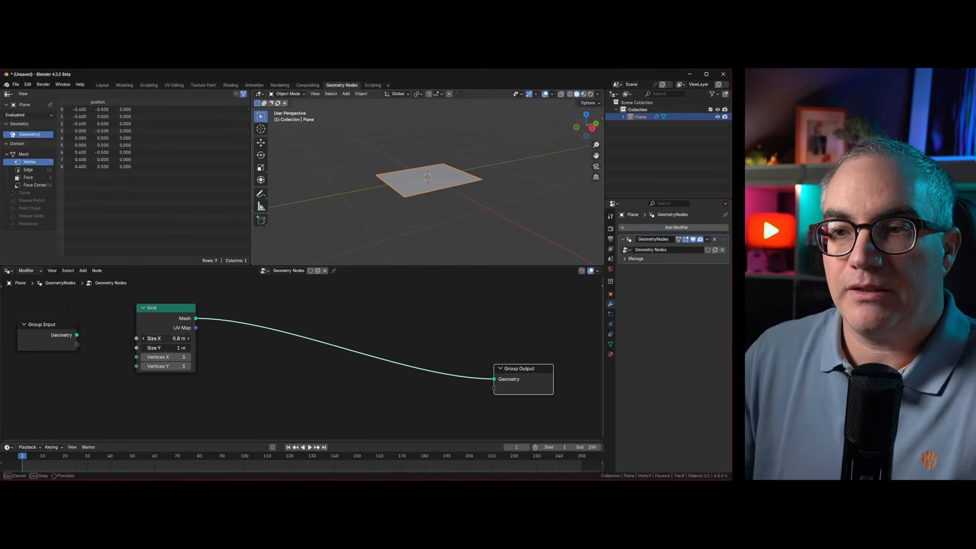
{"action": "type", "text": "2"}
{"action": "key", "text": "Tab"}
{"action": "key", "text": "Tab"}
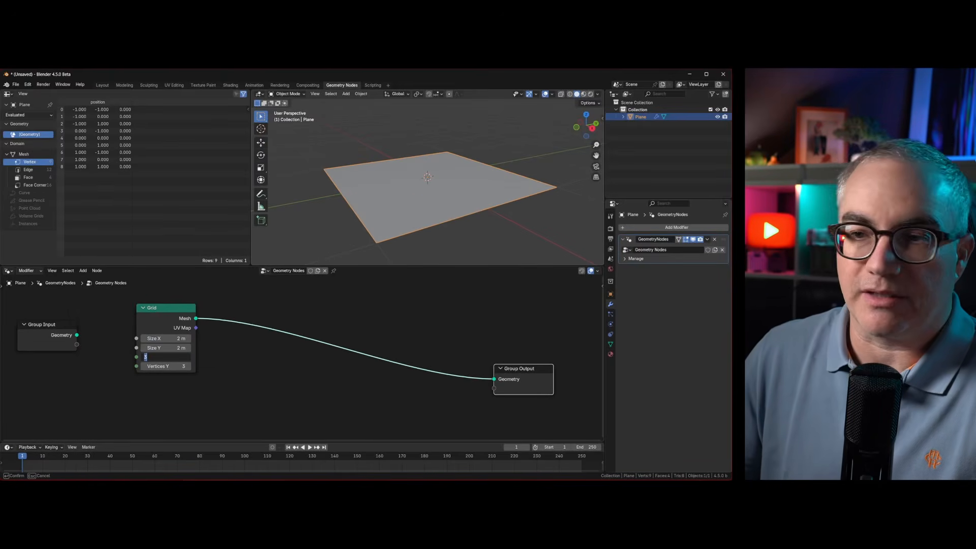
{"action": "type", "text": "100"}
{"action": "key", "text": "Tab"}
{"action": "type", "text": "100"}
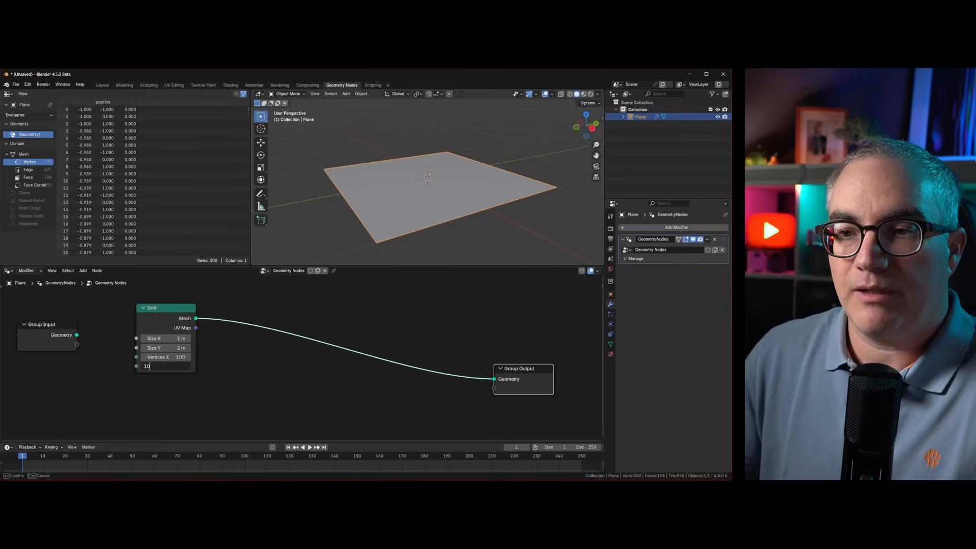
{"action": "key", "text": "Return"}
{"action": "scroll", "coordinate": [451, 176], "scroll_direction": "up", "scroll_amount": 1}
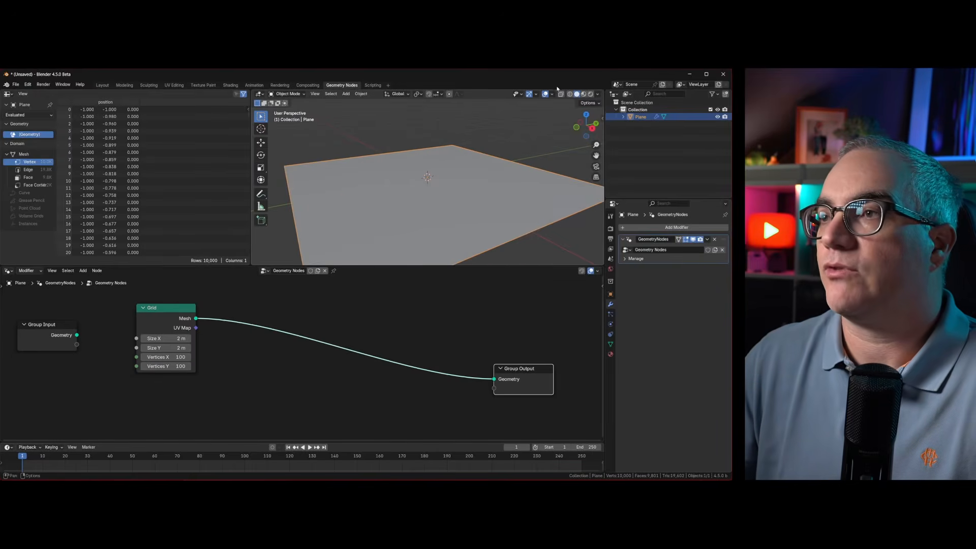
Enable the wireframe overlay in the 3D viewport to show the grid's subdivisions.
{"action": "left_click", "coordinate": [552, 94]}
{"action": "left_click", "coordinate": [508, 213]}
{"action": "middle_click_drag", "start_coordinate": [459, 214], "coordinate": [410, 224]}
{"action": "scroll", "coordinate": [426, 204], "scroll_direction": "down", "scroll_amount": 5}
{"action": "scroll", "coordinate": [306, 356], "scroll_direction": "up", "scroll_amount": 3}
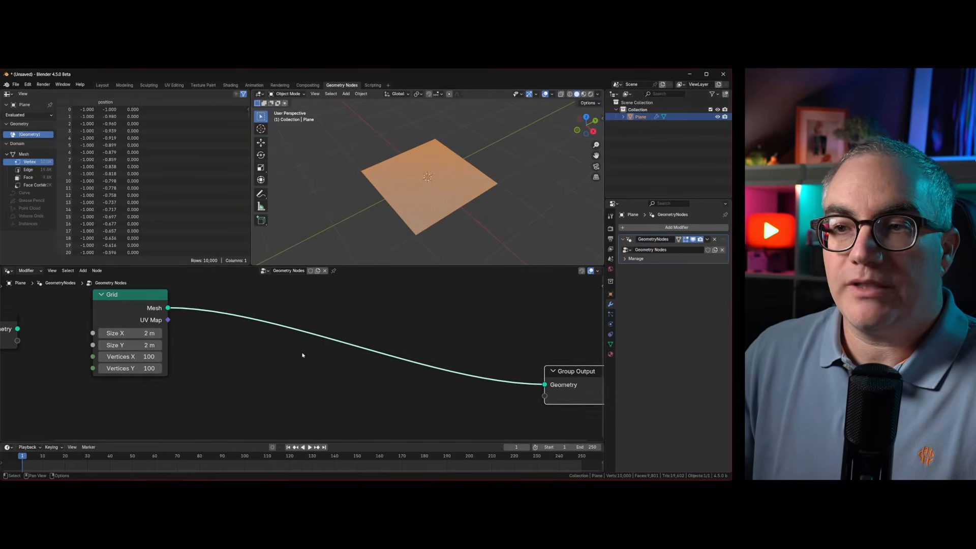
{"action": "middle_click_drag", "start_coordinate": [303, 356], "coordinate": [300, 366]}
{"action": "scroll", "coordinate": [297, 357], "scroll_direction": "down", "scroll_amount": 3}
{"action": "scroll", "coordinate": [307, 380], "scroll_direction": "down", "scroll_amount": 2}
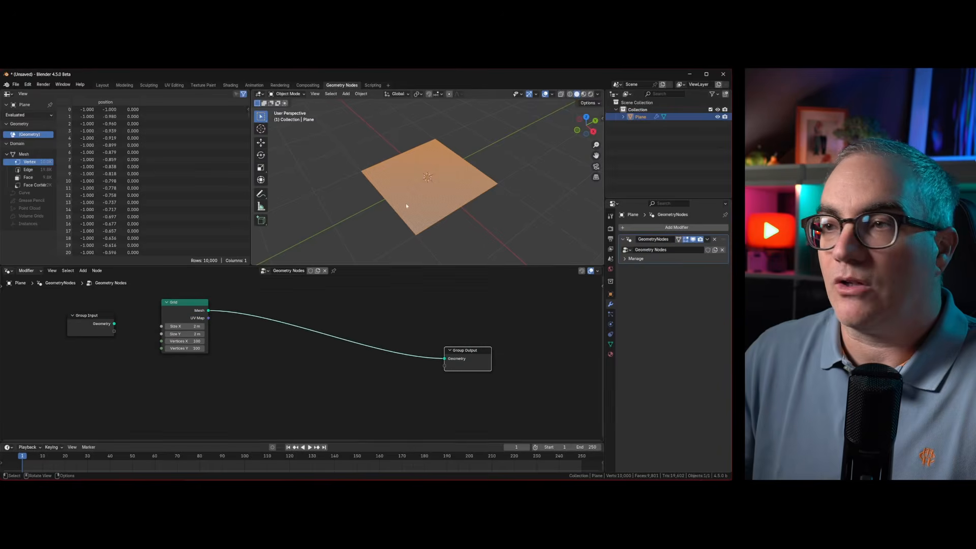
Insert an Instance on Points node on the link between the Grid and the Group Output.
{"action": "key", "text": "shift+a"}
{"action": "type", "text": "inst"}
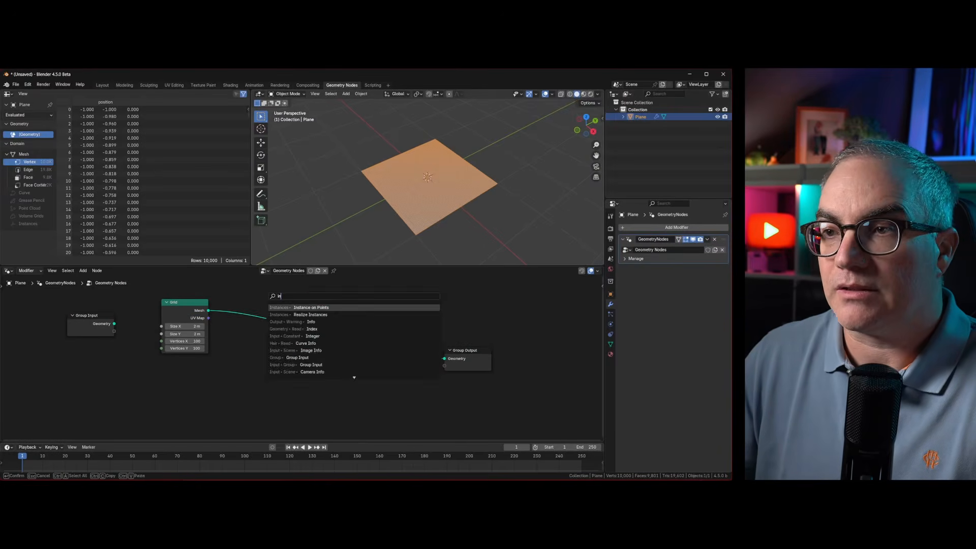
{"action": "key", "text": "Return"}
{"action": "left_click", "coordinate": [252, 293]}
Add an Ico Sphere node feeding the Instance input of Instance on Points and place it below the Grid node.
{"action": "left_click_drag", "start_coordinate": [254, 329], "coordinate": [215, 376]}
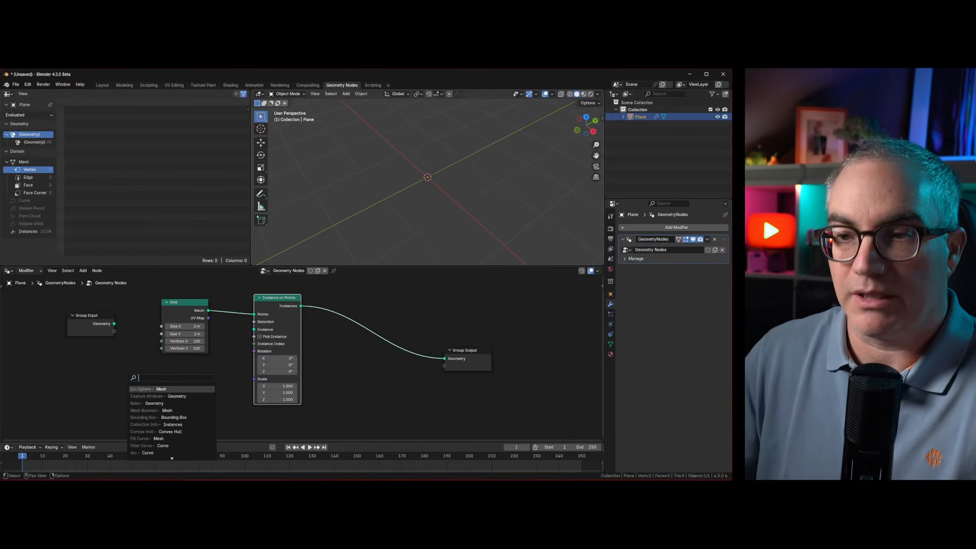
{"action": "type", "text": "ico"}
{"action": "key", "text": "Return"}
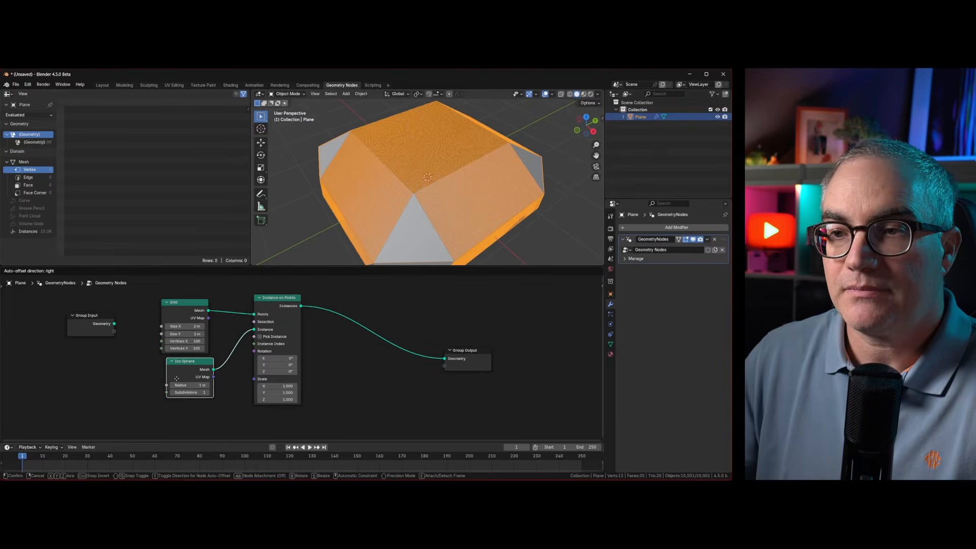
{"action": "left_click", "coordinate": [197, 419]}
Try an Ico Sphere radius of 0.001 m.
{"action": "scroll", "coordinate": [196, 418], "scroll_direction": "up", "scroll_amount": 3}
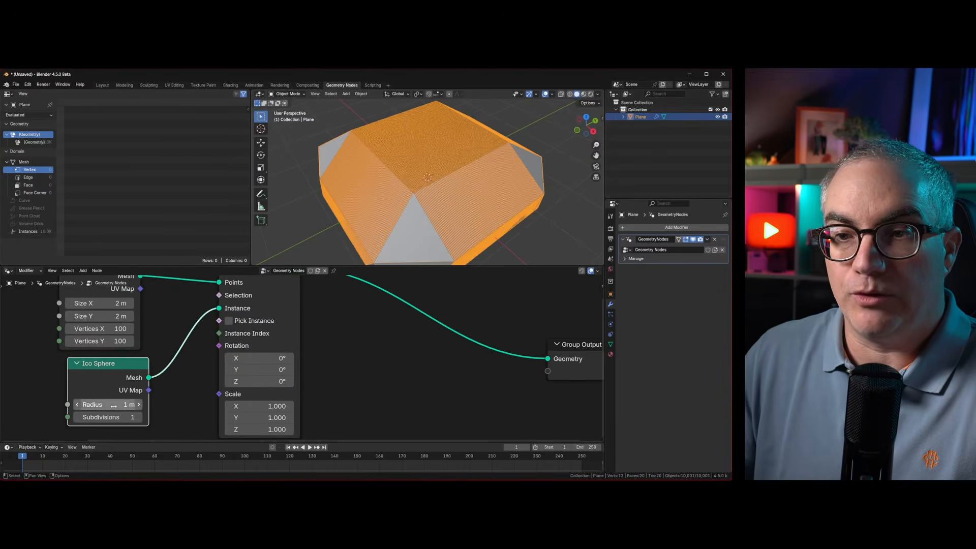
{"action": "double_click", "coordinate": [107, 404]}
{"action": "type", "text": ".001"}
{"action": "key", "text": "Return"}
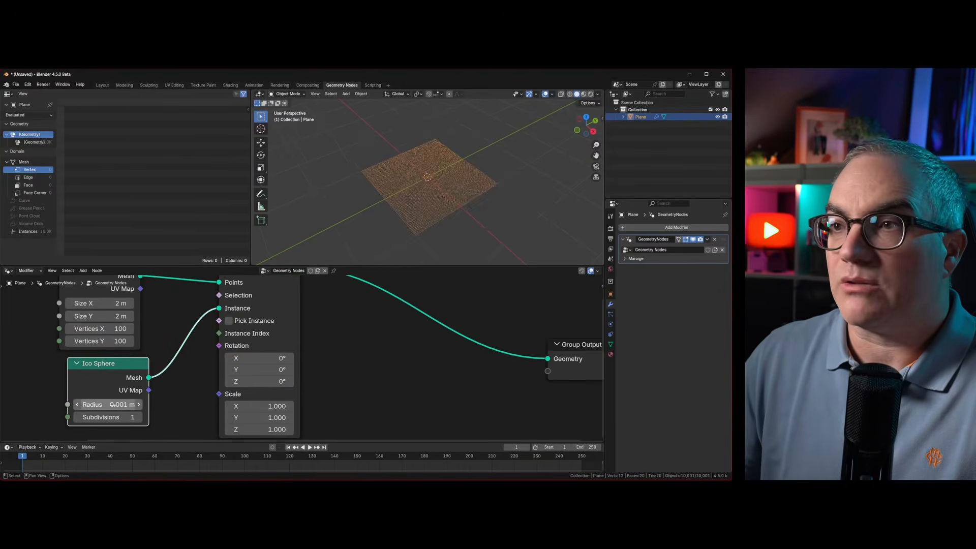
Set the Ico Sphere's radius to 0.01 m.
{"action": "double_click", "coordinate": [92, 404]}
{"action": "type", "text": ".01"}
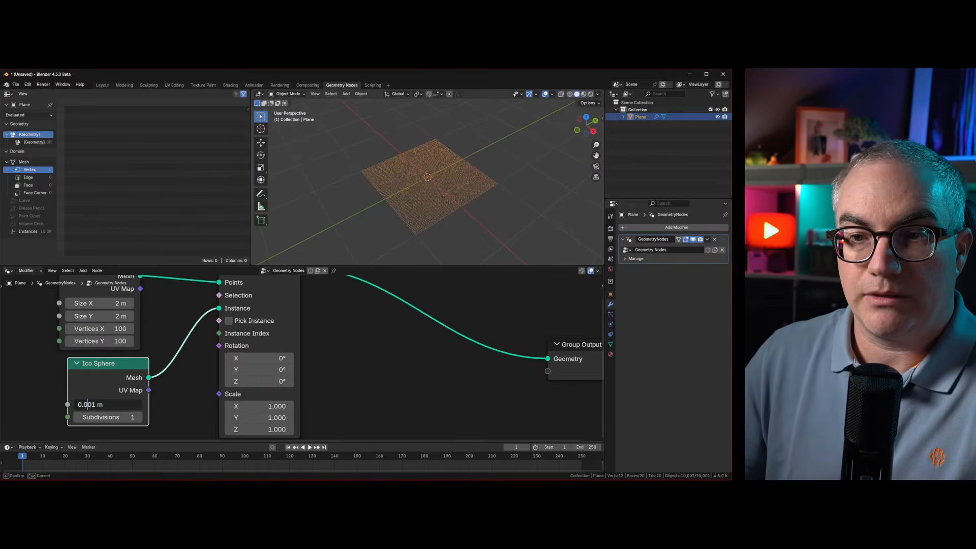
{"action": "key", "text": "Return"}
{"action": "scroll", "coordinate": [452, 209], "scroll_direction": "up", "scroll_amount": 8}
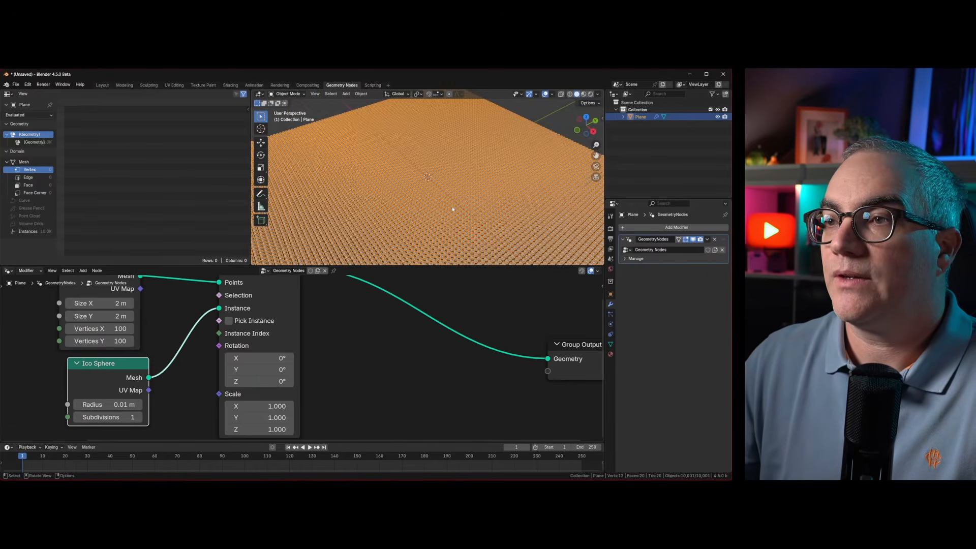
{"action": "scroll", "coordinate": [452, 208], "scroll_direction": "down", "scroll_amount": 5}
{"action": "scroll", "coordinate": [321, 350], "scroll_direction": "down", "scroll_amount": 4}
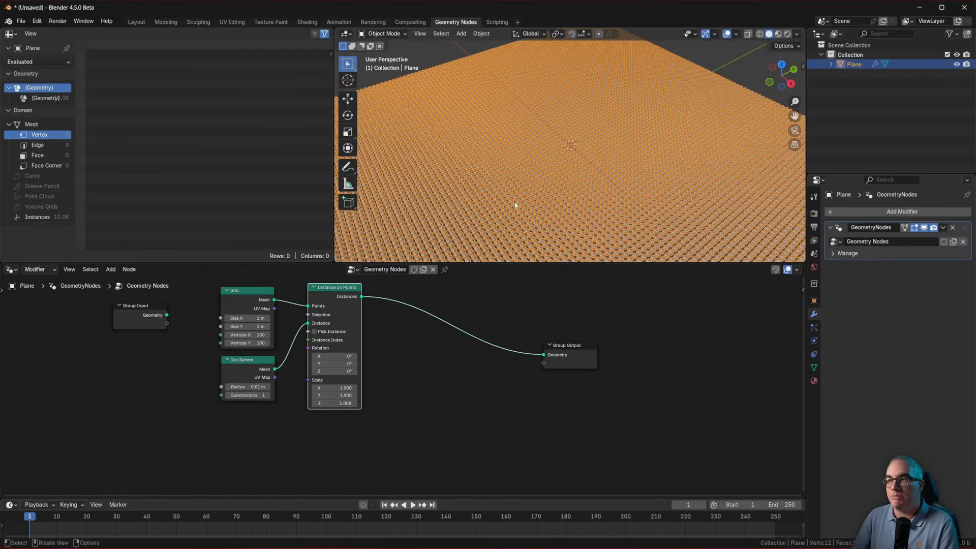
Bring the kel_col.mp4 video into the node tree as an Image Texture node below Instance on Points.
{"action": "mouse_move", "coordinate": [491, 411]}
{"action": "middle_mouse_down"}
{"action": "mouse_move", "coordinate": [492, 390]}
{"action": "mouse_move", "coordinate": [488, 411]}
{"action": "middle_mouse_up"}
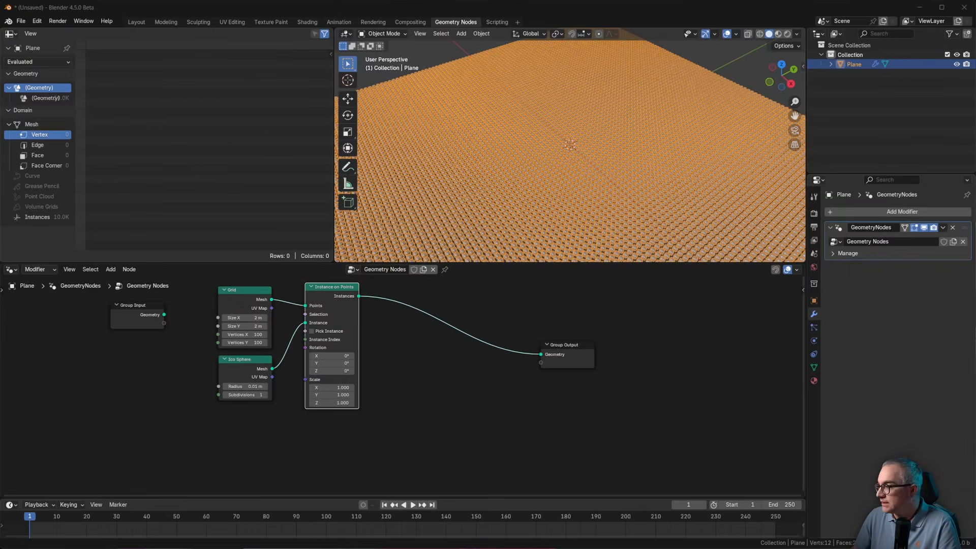
{"action": "left_click_drag", "start_coordinate": [298, 414], "coordinate": [333, 426]}
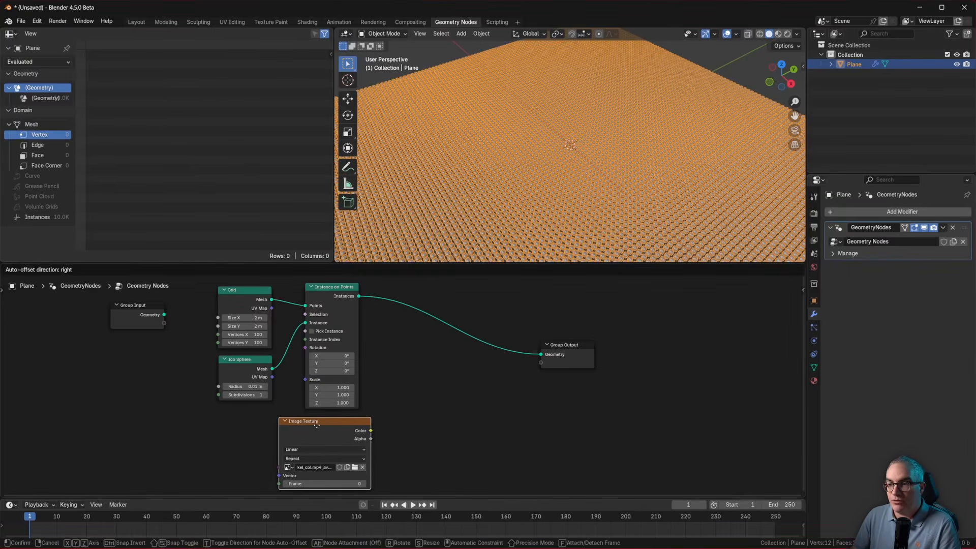
{"action": "scroll", "coordinate": [427, 398], "scroll_direction": "up", "scroll_amount": 2}
{"action": "left_click_drag", "start_coordinate": [303, 385], "coordinate": [344, 387]}
{"action": "middle_click_drag", "start_coordinate": [455, 361], "coordinate": [398, 472]}
{"action": "left_click_drag", "start_coordinate": [272, 288], "coordinate": [300, 288]}
{"action": "middle_click_drag", "start_coordinate": [429, 411], "coordinate": [417, 337]}
{"action": "left_click_drag", "start_coordinate": [340, 432], "coordinate": [374, 414]}
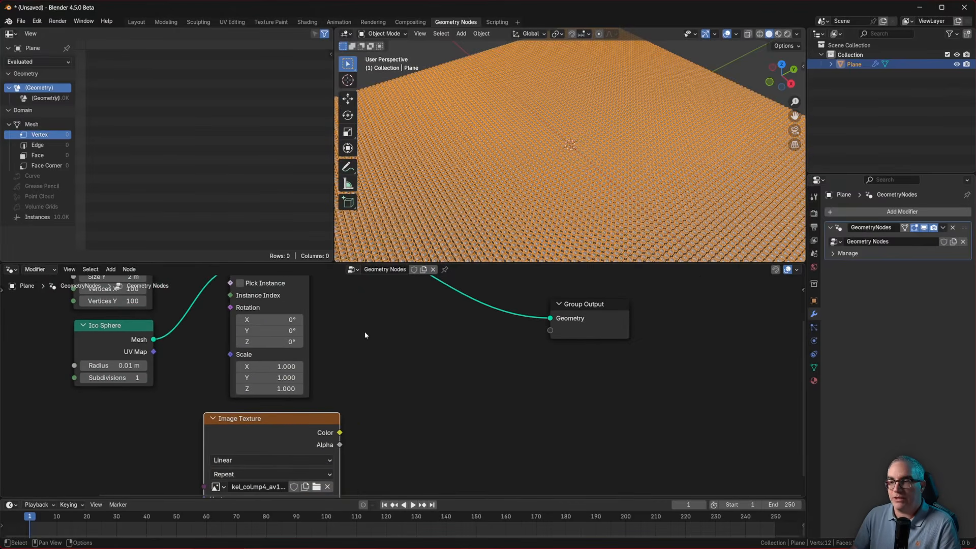
Insert a Store Named Attribute node on the link between Instance on Points and the Group Output.
{"action": "middle_click_drag", "start_coordinate": [337, 309], "coordinate": [340, 385]}
{"action": "scroll", "coordinate": [559, 215], "scroll_direction": "down", "scroll_amount": 5}
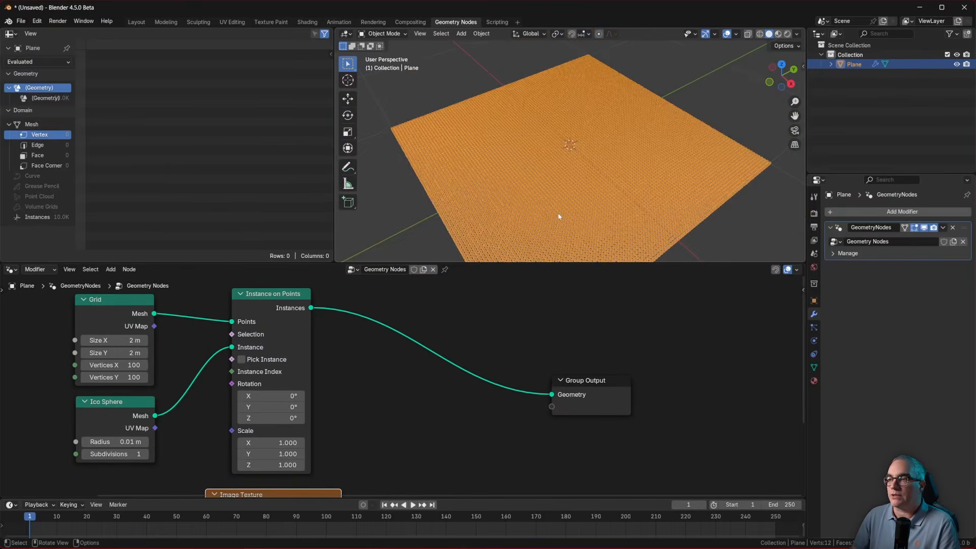
{"action": "scroll", "coordinate": [561, 208], "scroll_direction": "up", "scroll_amount": 4}
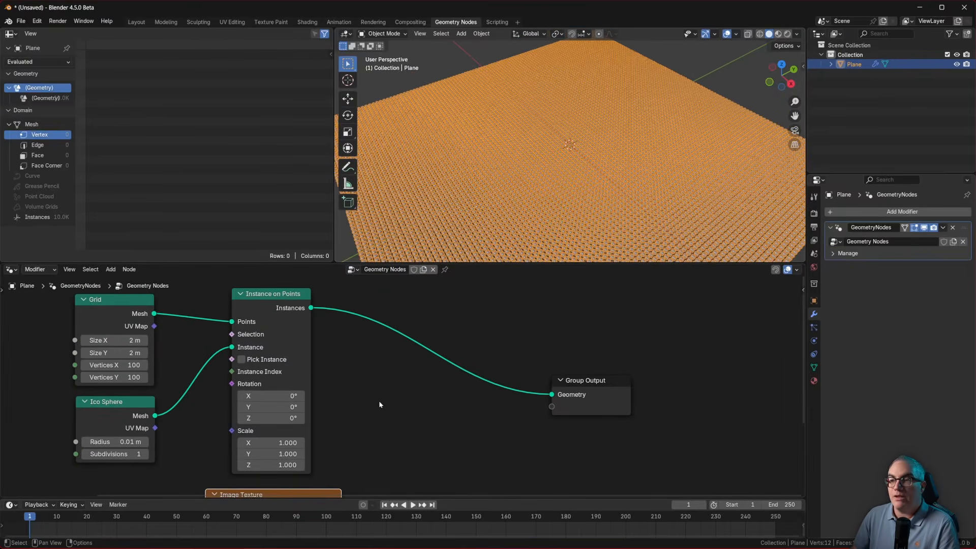
{"action": "key", "text": "shift+a"}
{"action": "mouse_move", "coordinate": [358, 344]}
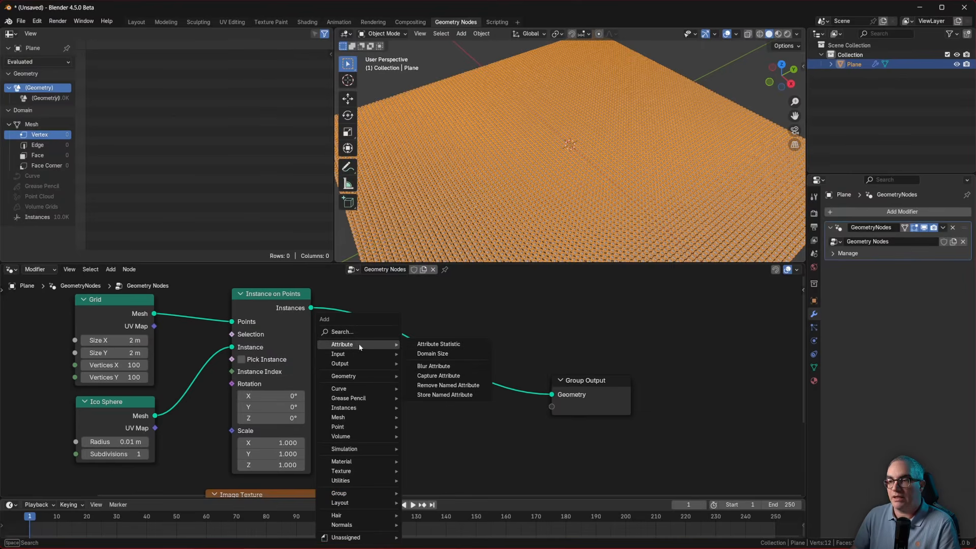
{"action": "left_click", "coordinate": [445, 396]}
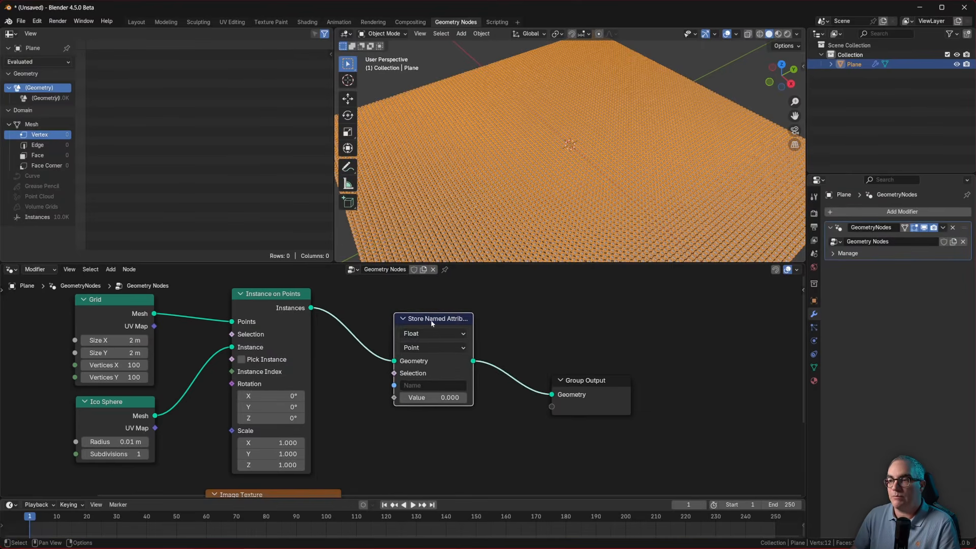
{"action": "left_click", "coordinate": [431, 325]}
Set the Store Named Attribute node's data type to Color and its domain to Instance.
{"action": "scroll", "coordinate": [431, 326], "scroll_direction": "up", "scroll_amount": 1}
{"action": "left_click", "coordinate": [440, 324]}
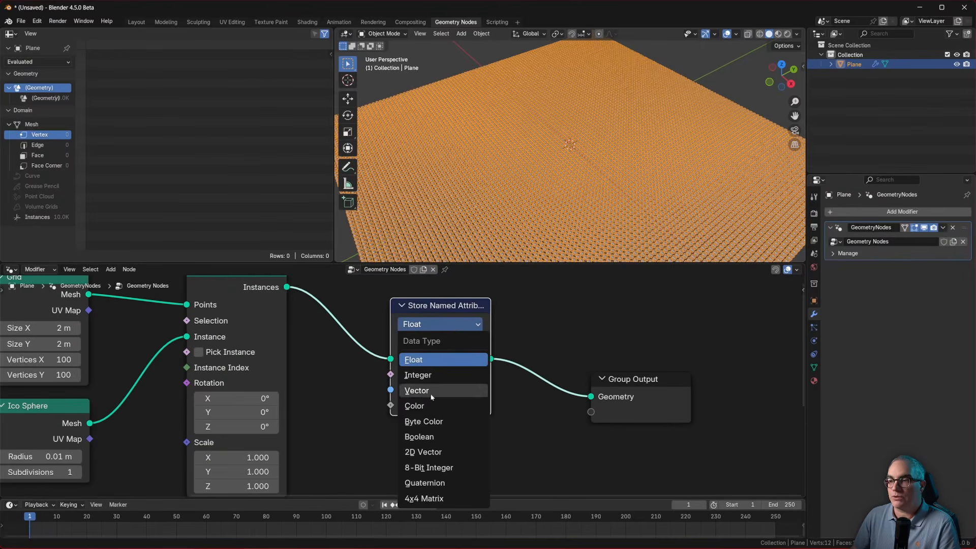
{"action": "left_click", "coordinate": [428, 401]}
{"action": "left_click", "coordinate": [435, 341]}
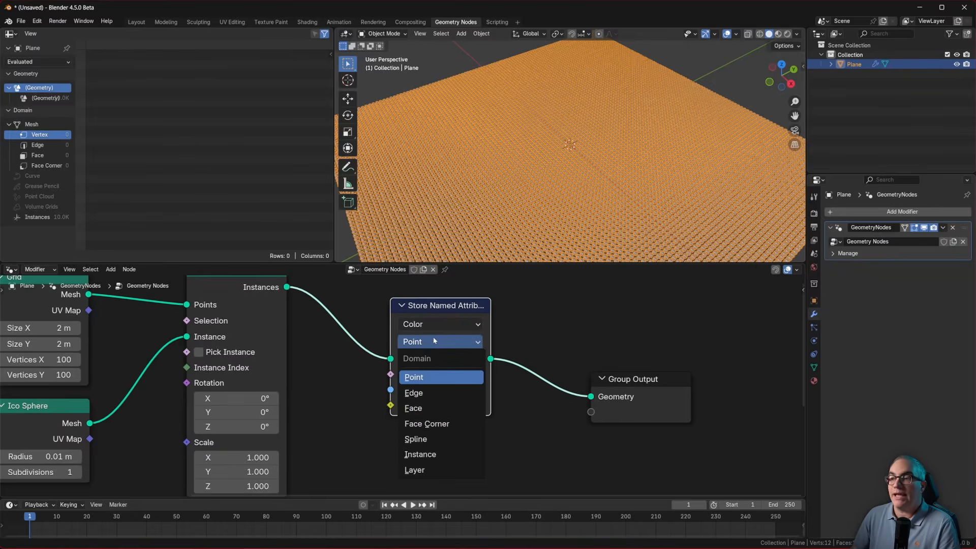
{"action": "left_click", "coordinate": [425, 454]}
{"action": "scroll", "coordinate": [335, 401], "scroll_direction": "up", "scroll_amount": 2}
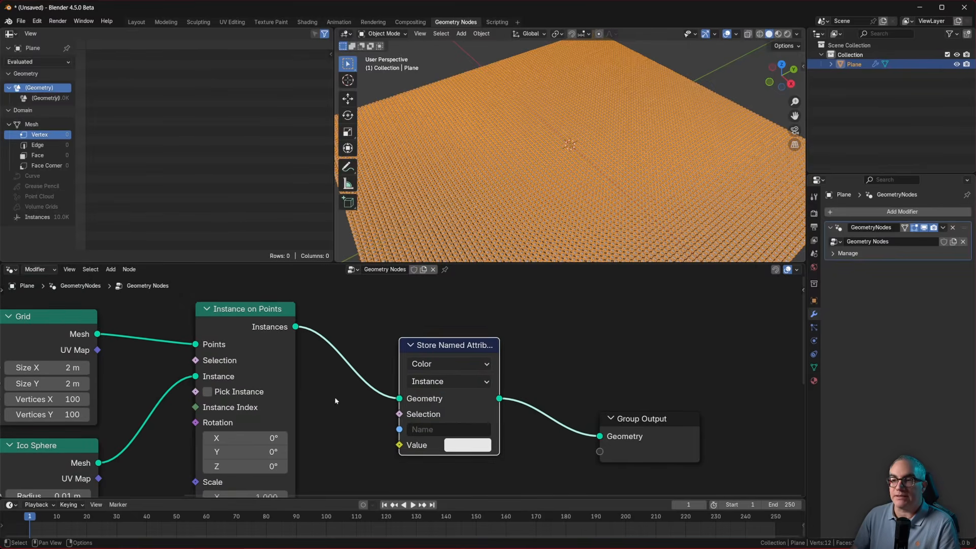
{"action": "left_click", "coordinate": [237, 320]}
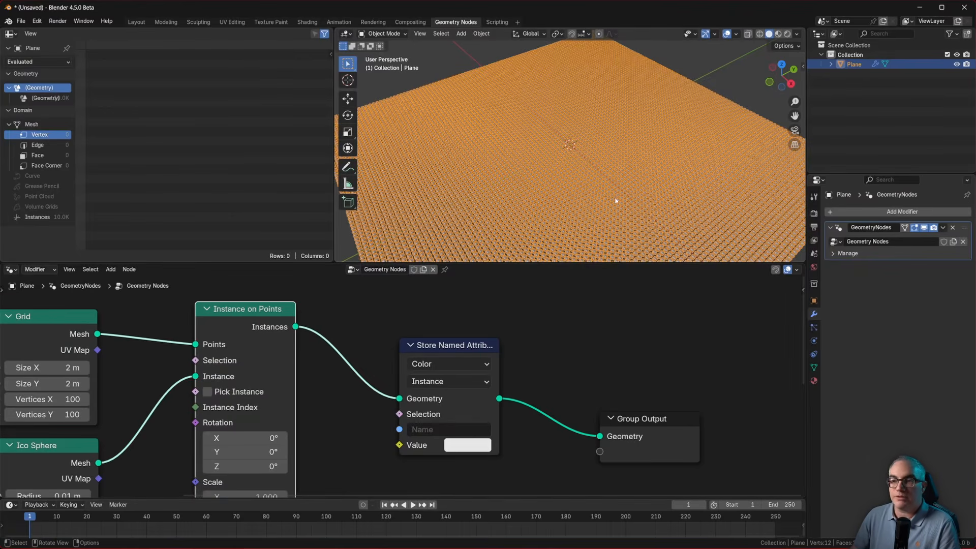
Link the Image Texture's Color output to the Store Named Attribute node's Value and name the attribute col.
{"action": "middle_click_drag", "start_coordinate": [454, 476], "coordinate": [453, 393]}
{"action": "scroll", "coordinate": [453, 393], "scroll_direction": "down", "scroll_amount": 4}
{"action": "left_click_drag", "start_coordinate": [355, 447], "coordinate": [404, 350]}
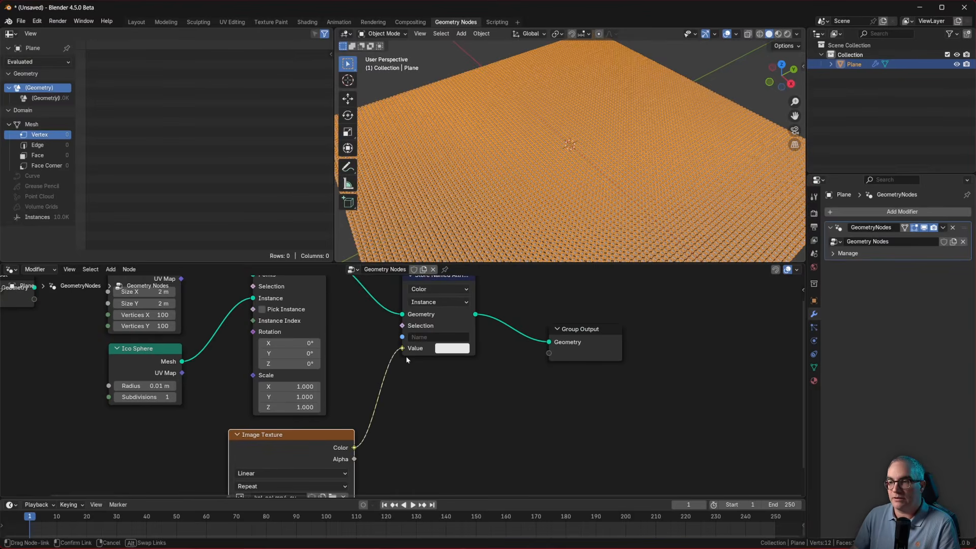
{"action": "middle_click_drag", "start_coordinate": [455, 358], "coordinate": [446, 422]}
{"action": "left_click", "coordinate": [429, 400]}
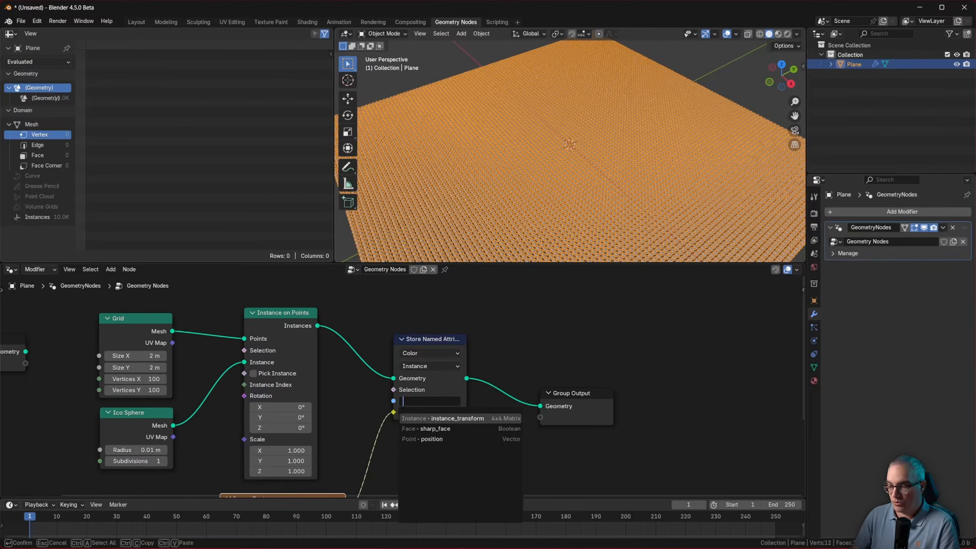
{"action": "type", "text": "col"}
{"action": "key", "text": "Return"}
{"action": "mouse_move", "coordinate": [443, 342]}
{"action": "left_mouse_down"}
{"action": "mouse_move", "coordinate": [397, 347]}
{"action": "mouse_move", "coordinate": [436, 352]}
{"action": "left_mouse_up"}
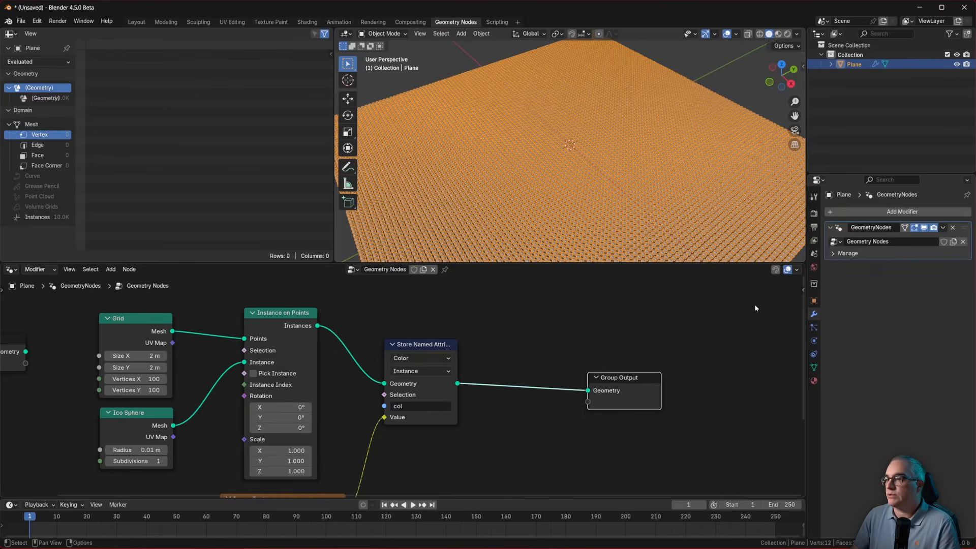
Create a new material for the plane and name it kelley.
{"action": "left_click", "coordinate": [814, 381]}
{"action": "left_click", "coordinate": [876, 251]}
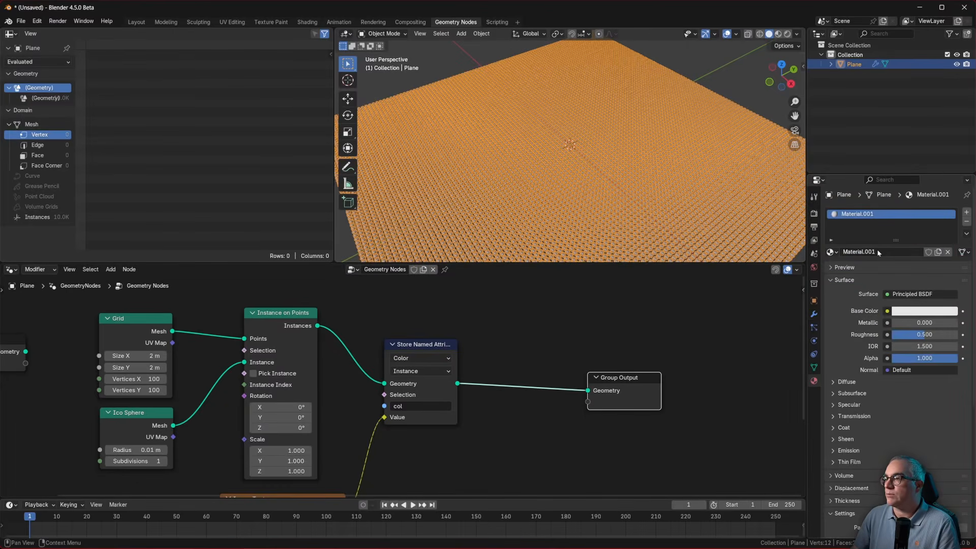
{"action": "double_click", "coordinate": [876, 251]}
{"action": "type", "text": "kelley"}
{"action": "key", "text": "Return"}
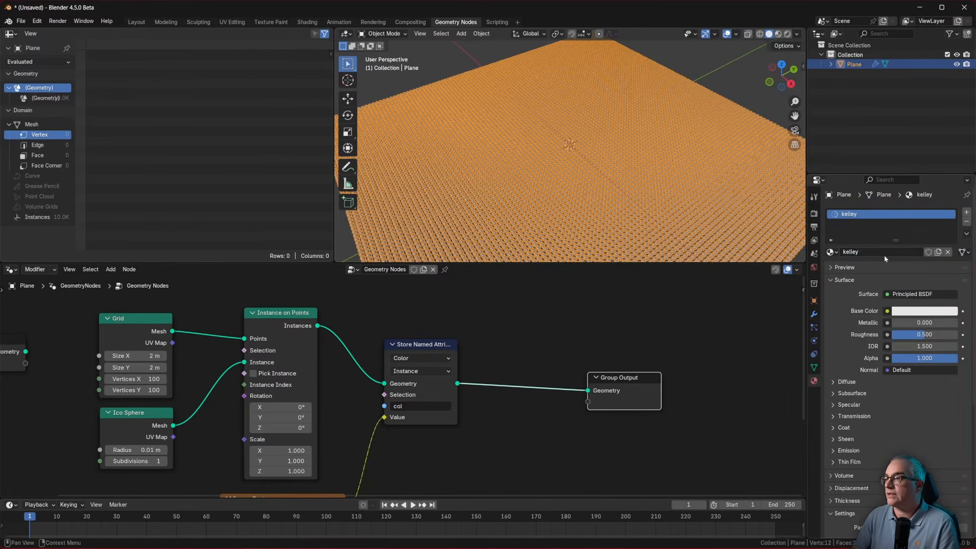
Insert a Set Material node between Store Named Attribute and Group Output, assigning the kelley material.
{"action": "left_click_drag", "start_coordinate": [619, 383], "coordinate": [635, 374]}
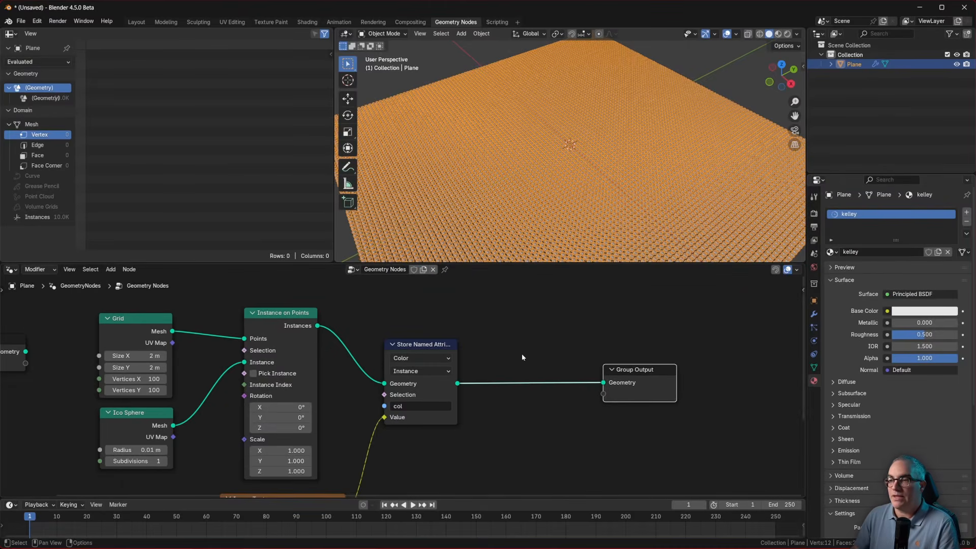
{"action": "key", "text": "shift+a"}
{"action": "mouse_move", "coordinate": [523, 461]}
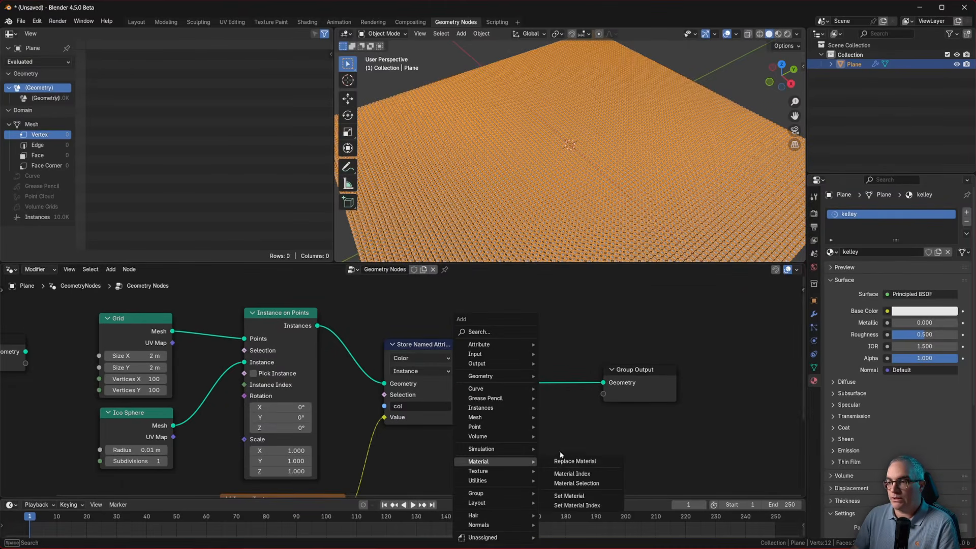
{"action": "left_click", "coordinate": [568, 495]}
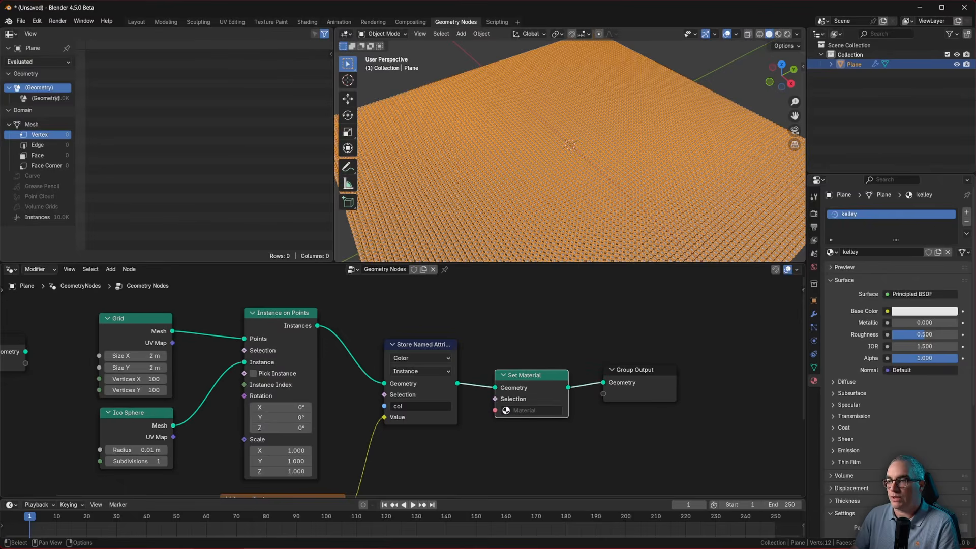
{"action": "left_click", "coordinate": [531, 410]}
{"action": "left_click", "coordinate": [514, 438]}
{"action": "left_click_drag", "start_coordinate": [530, 374], "coordinate": [531, 373]}
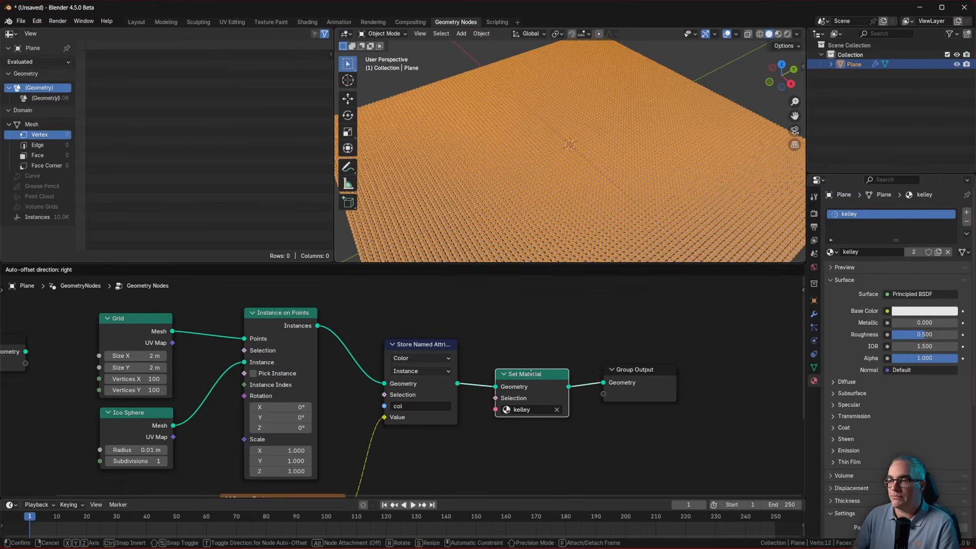
{"action": "left_click", "coordinate": [531, 373]}
Switch to the Shading workspace and view the instanced grid up close with the viewport overlays hidden.
{"action": "middle_click_drag", "start_coordinate": [595, 370], "coordinate": [597, 322]}
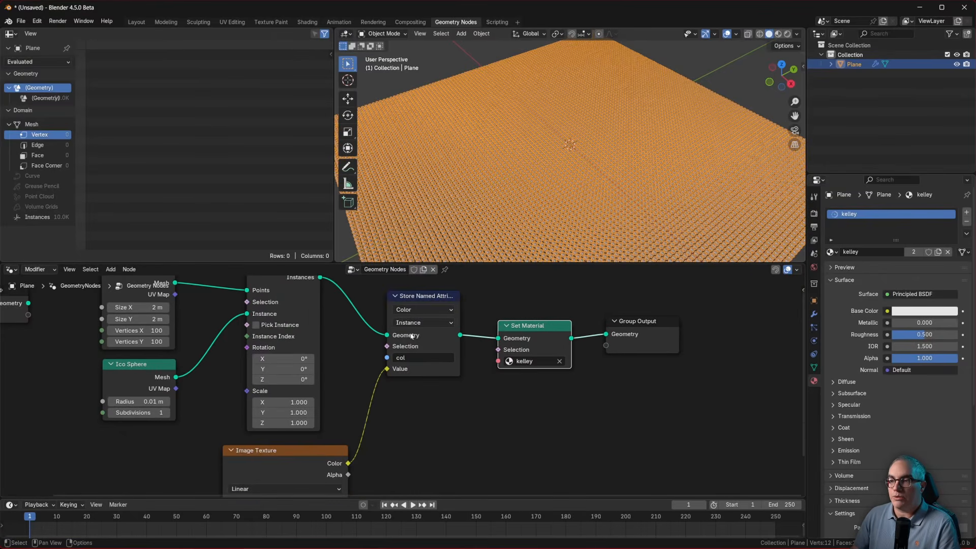
{"action": "middle_click_drag", "start_coordinate": [390, 476], "coordinate": [306, 24]}
{"action": "left_click", "coordinate": [307, 22]}
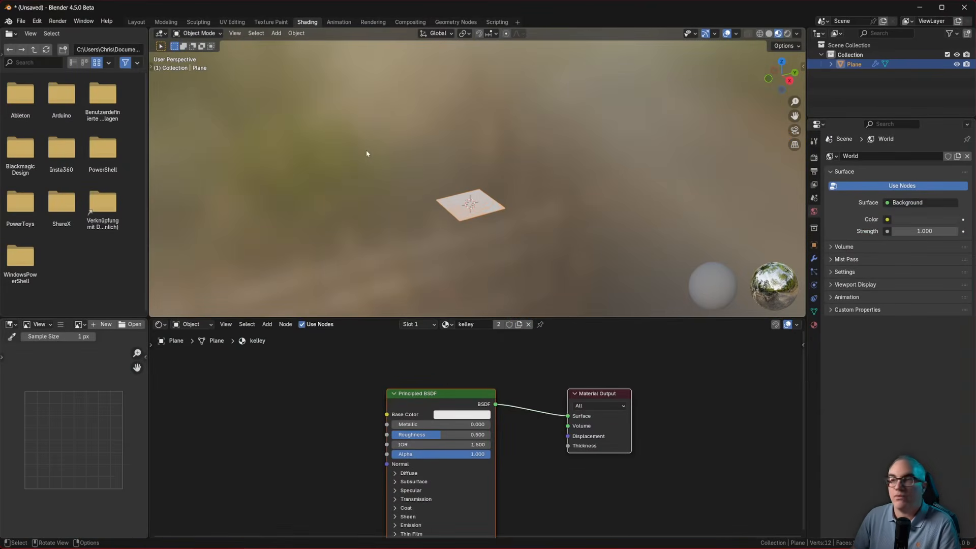
{"action": "scroll", "coordinate": [453, 200], "scroll_direction": "up", "scroll_amount": 8}
{"action": "middle_click_drag", "start_coordinate": [527, 203], "coordinate": [548, 145], "text": "shift"}
{"action": "key", "text": "shift+alt+z"}
{"action": "scroll", "coordinate": [458, 198], "scroll_direction": "up", "scroll_amount": 1}
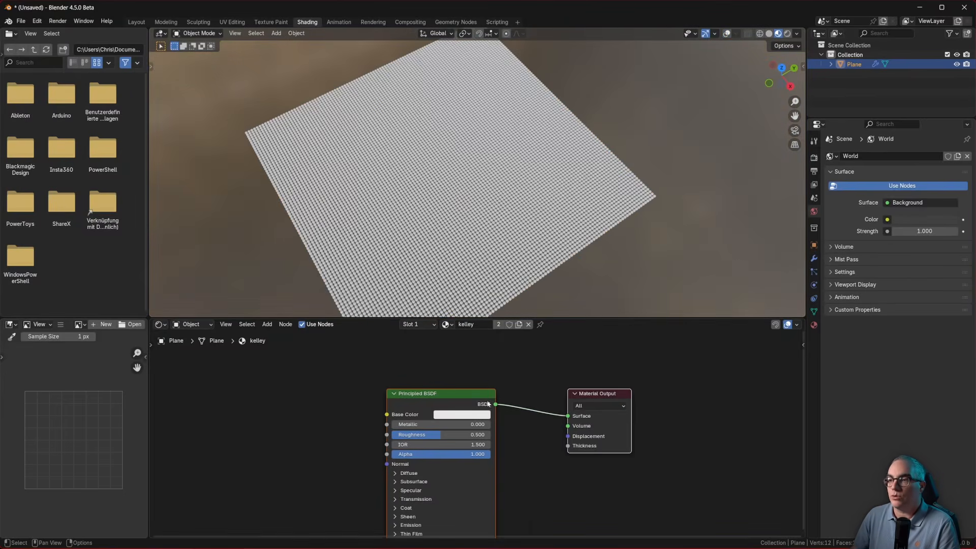
Replace the Principled BSDF with an Emission shader linked to the Material Output's Surface.
{"action": "middle_click_drag", "start_coordinate": [488, 404], "coordinate": [630, 375]}
{"action": "left_click", "coordinate": [573, 371]}
{"action": "key", "text": "x"}
{"action": "key", "text": "shift+a"}
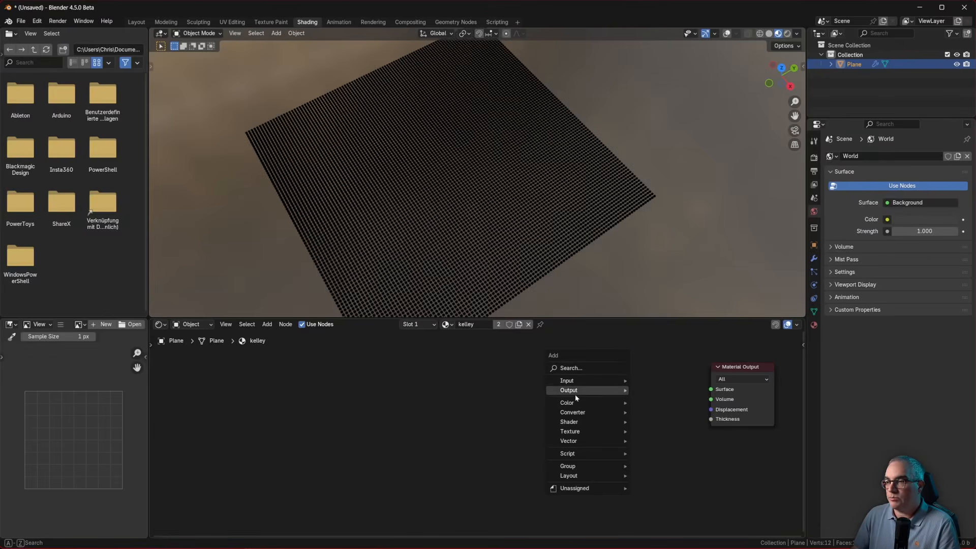
{"action": "mouse_move", "coordinate": [569, 421]}
{"action": "left_click", "coordinate": [655, 277]}
{"action": "left_click", "coordinate": [604, 386]}
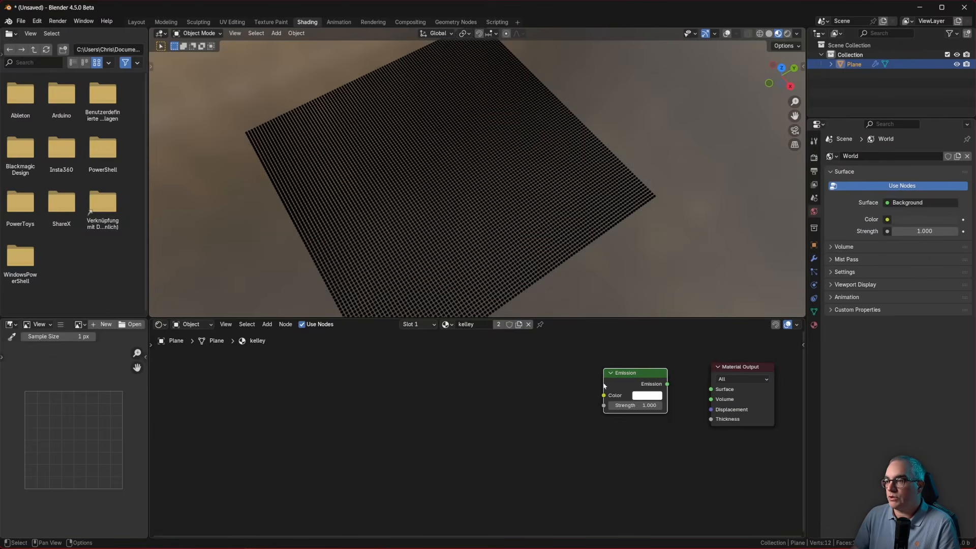
{"action": "left_click_drag", "start_coordinate": [667, 384], "coordinate": [710, 389]}
Add an Attribute node whose Color output feeds the Emission shader's Color input.
{"action": "left_click_drag", "start_coordinate": [636, 373], "coordinate": [449, 405]}
{"action": "type", "text": "att"}
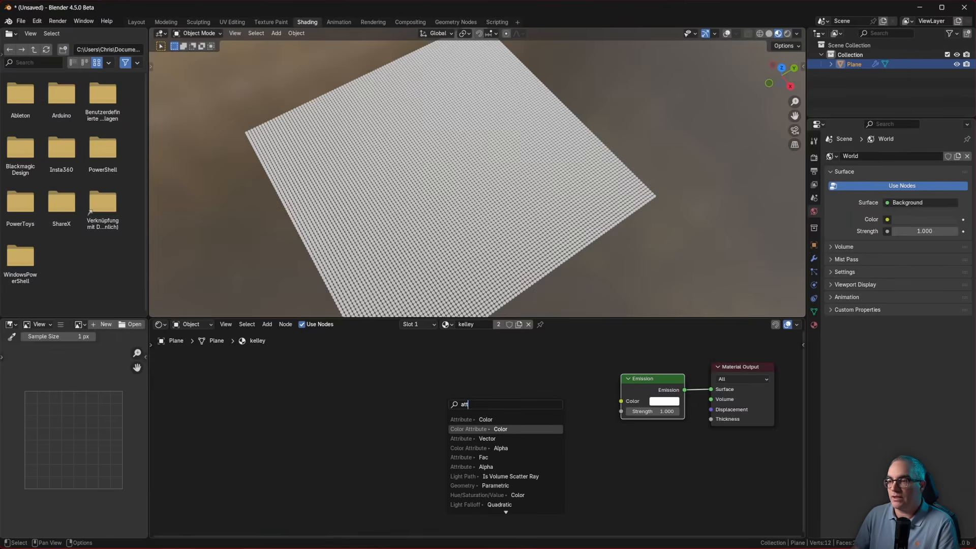
{"action": "left_click", "coordinate": [465, 420]}
{"action": "left_click", "coordinate": [517, 397]}
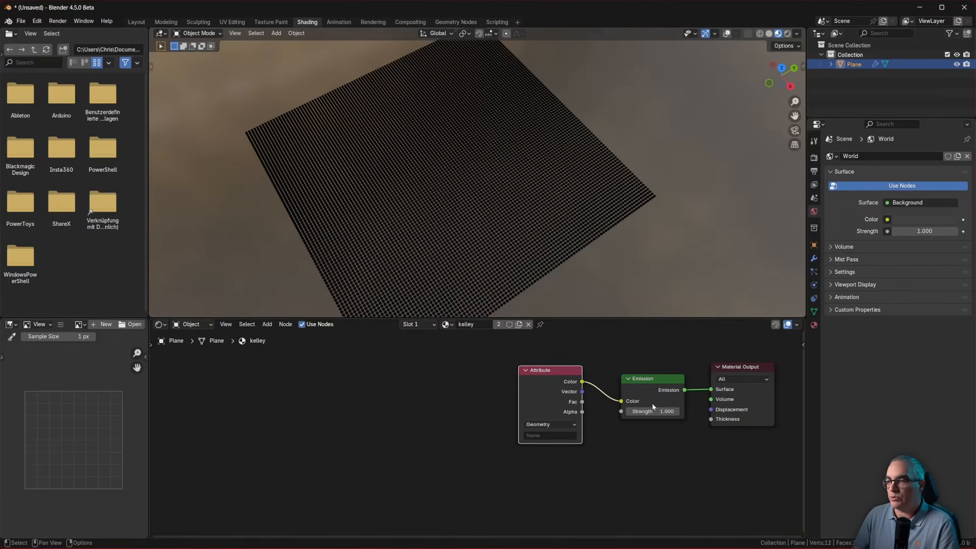
Set the Attribute node's name to col and its attribute type to Instancer.
{"action": "left_click", "coordinate": [551, 436]}
{"action": "key", "text": "Return"}
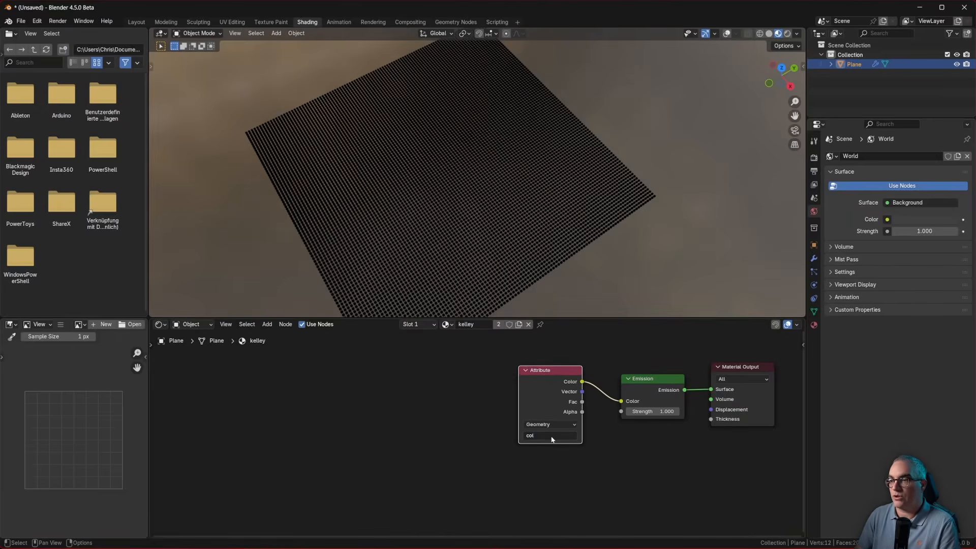
{"action": "key", "text": "Home"}
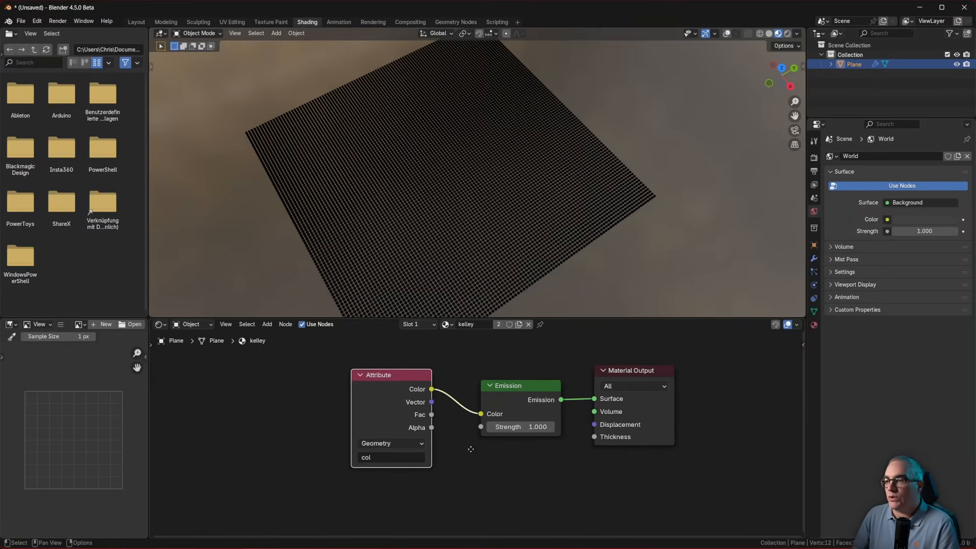
{"action": "left_click", "coordinate": [389, 443]}
{"action": "left_click", "coordinate": [391, 495]}
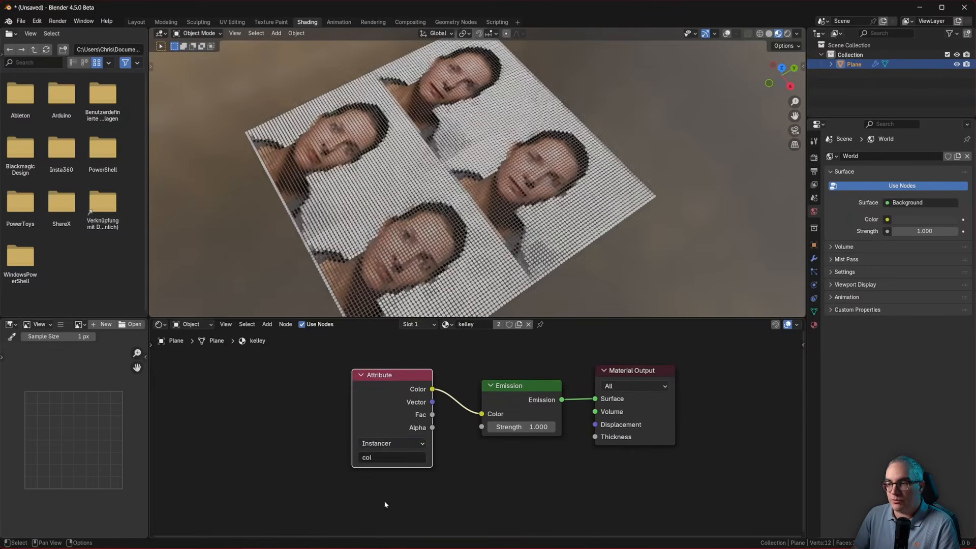
{"action": "scroll", "coordinate": [376, 447], "scroll_direction": "up", "scroll_amount": 3}
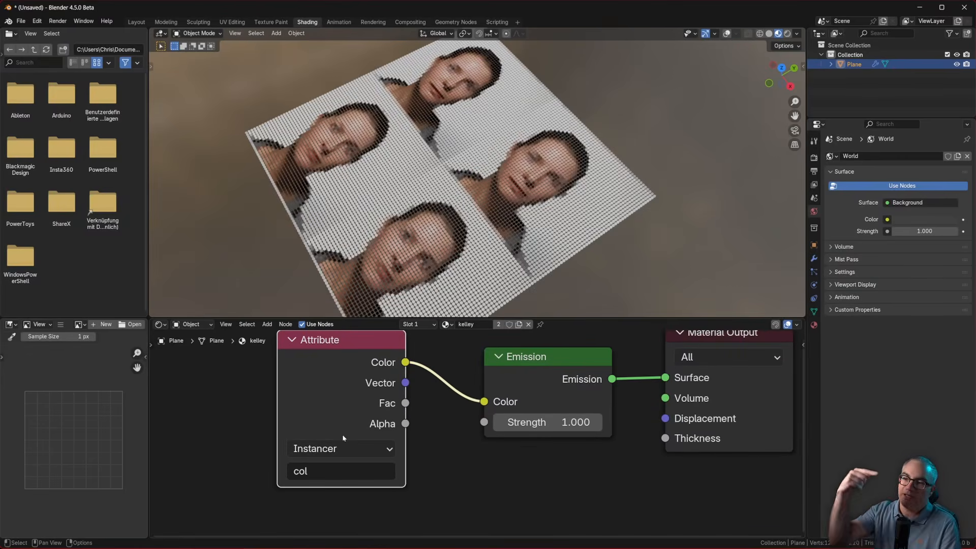
{"action": "scroll", "coordinate": [379, 445], "scroll_direction": "down", "scroll_amount": 2}
{"action": "left_click", "coordinate": [296, 478]}
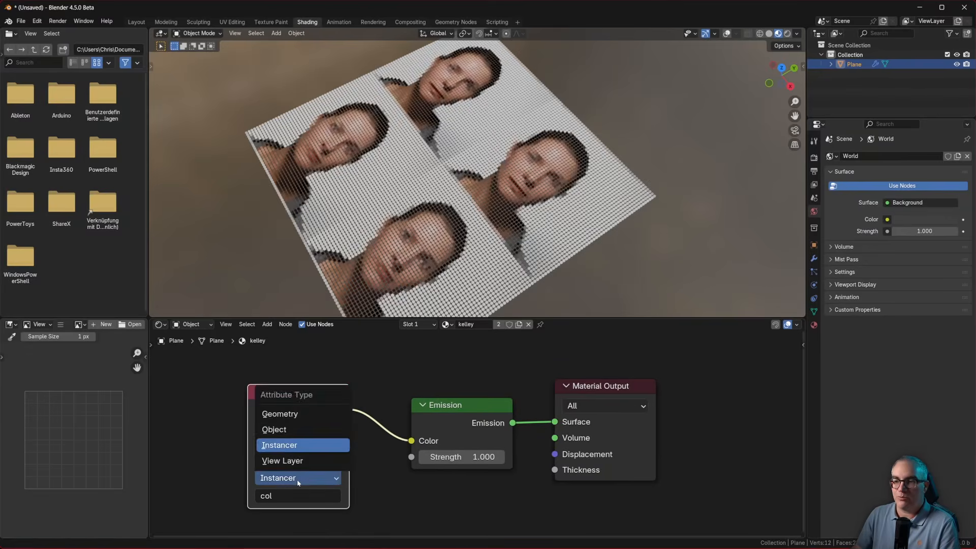
{"action": "left_click", "coordinate": [297, 480]}
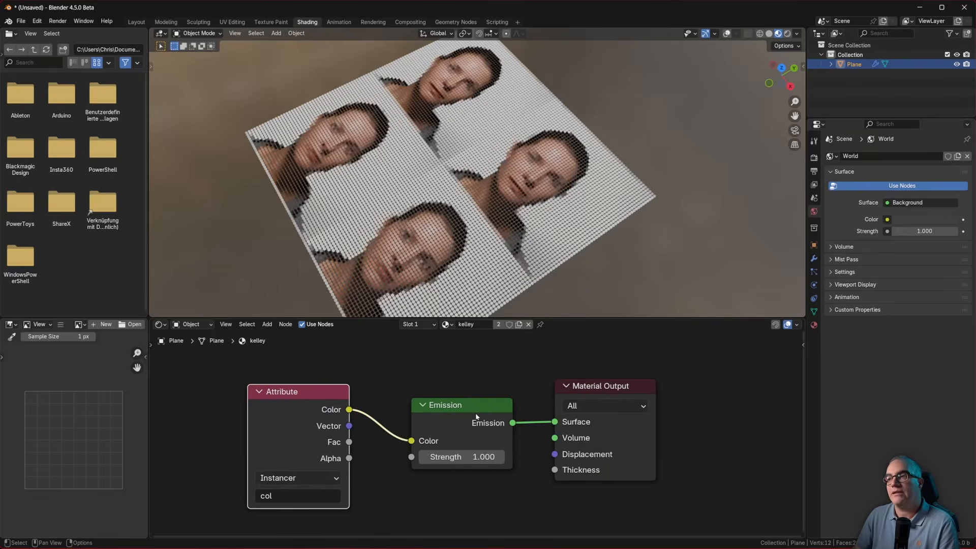
{"action": "scroll", "coordinate": [475, 417], "scroll_direction": "down", "scroll_amount": 2}
{"action": "scroll", "coordinate": [475, 417], "scroll_direction": "up", "scroll_amount": 1}
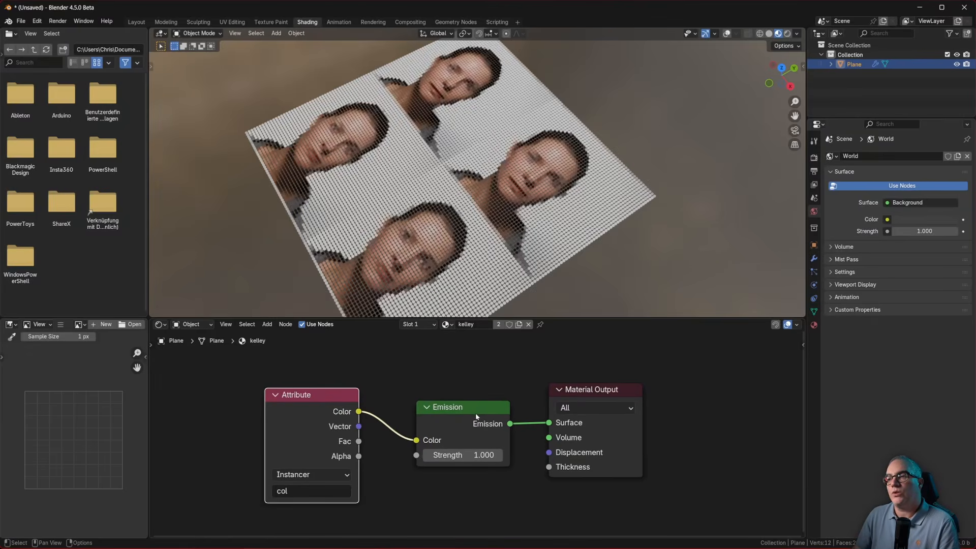
Return to the Geometry Nodes workspace, widen the spreadsheet area and change it into a 3D Viewport.
{"action": "left_click", "coordinate": [461, 22]}
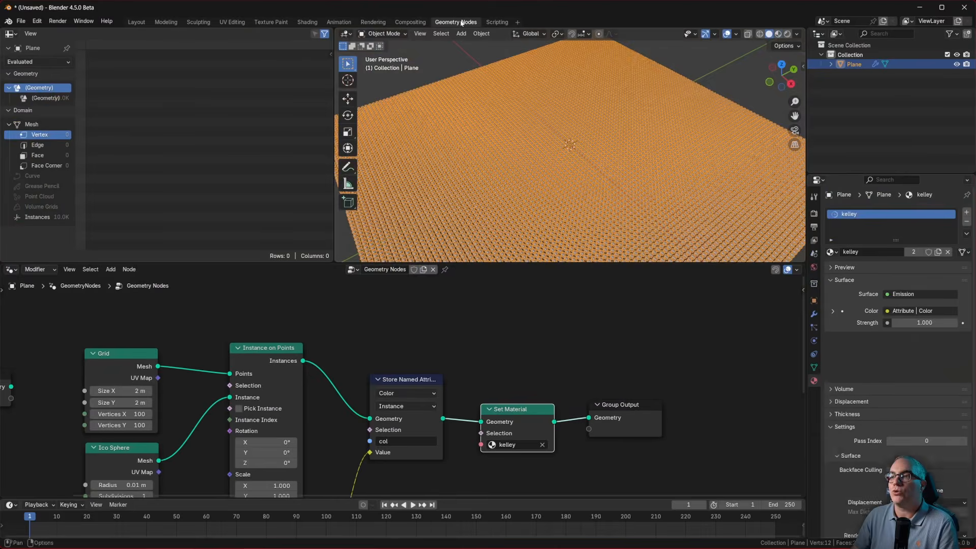
{"action": "middle_click_drag", "start_coordinate": [487, 132], "coordinate": [513, 178]}
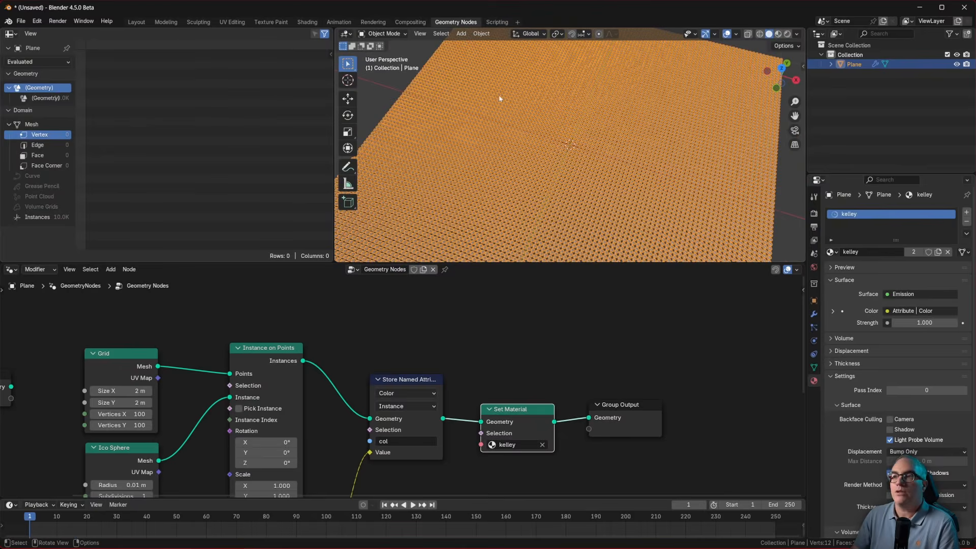
{"action": "scroll", "coordinate": [499, 99], "scroll_direction": "down", "scroll_amount": 5}
{"action": "left_click_drag", "start_coordinate": [336, 184], "coordinate": [386, 172]}
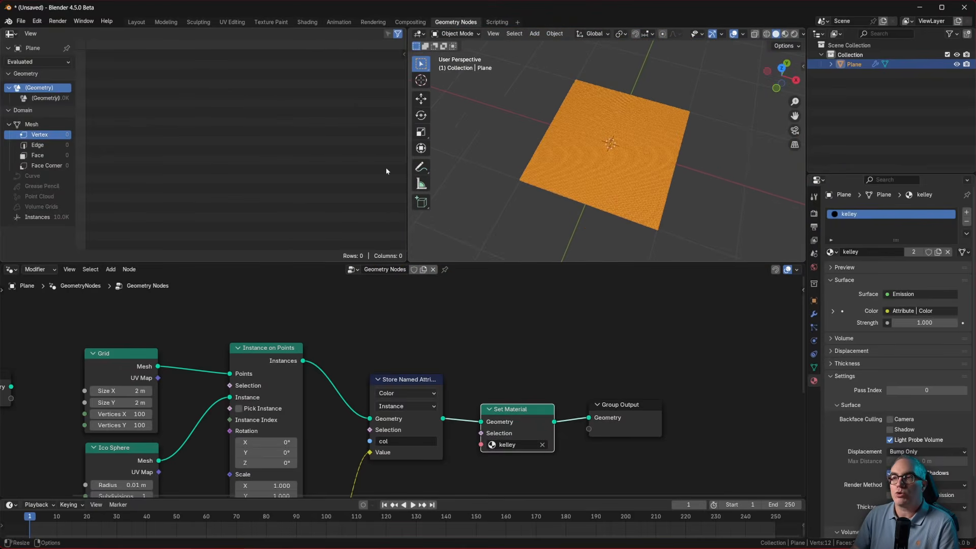
{"action": "left_click", "coordinate": [10, 33]}
{"action": "left_click", "coordinate": [33, 59]}
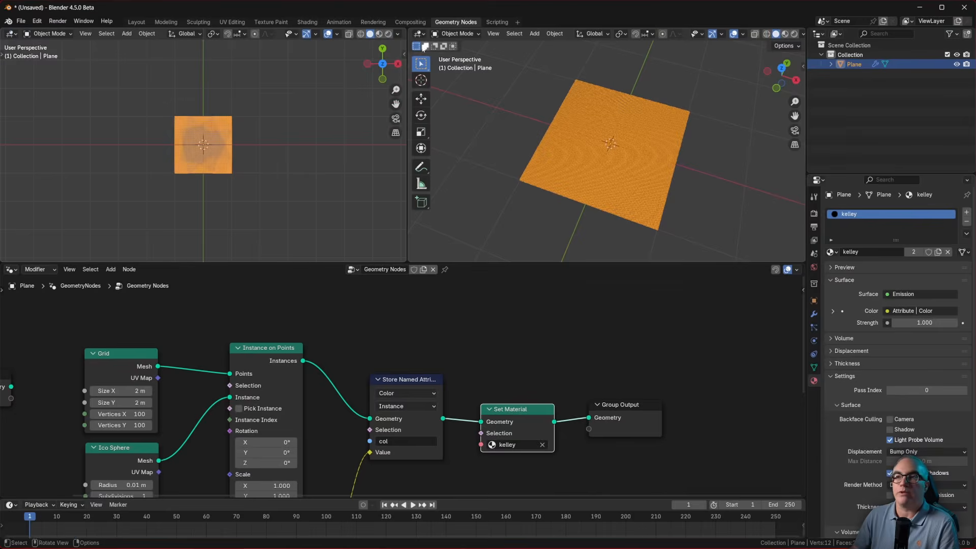
Set the new top-down viewport to Rendered shading and fit the whole instance grid in it.
{"action": "left_click", "coordinate": [388, 35]}
{"action": "scroll", "coordinate": [203, 203], "scroll_direction": "up", "scroll_amount": 8}
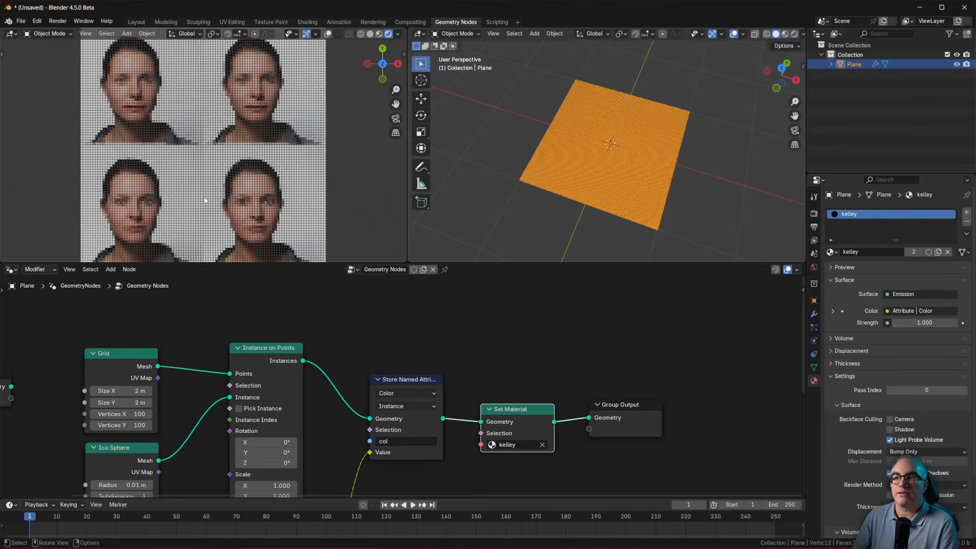
{"action": "scroll", "coordinate": [205, 200], "scroll_direction": "down", "scroll_amount": 1}
{"action": "middle_click_drag", "start_coordinate": [395, 376], "coordinate": [447, 312]}
{"action": "middle_click_drag", "start_coordinate": [475, 386], "coordinate": [452, 369]}
{"action": "left_click_drag", "start_coordinate": [187, 295], "coordinate": [189, 290]}
{"action": "scroll", "coordinate": [225, 325], "scroll_direction": "up", "scroll_amount": 2}
{"action": "scroll", "coordinate": [225, 324], "scroll_direction": "up", "scroll_amount": 1}
{"action": "middle_click_drag", "start_coordinate": [224, 325], "coordinate": [238, 368]}
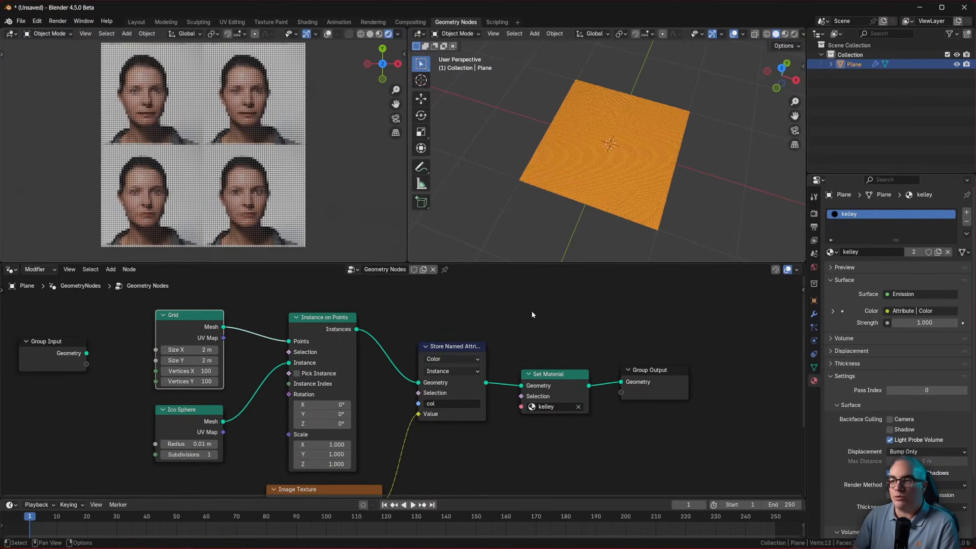
Add a Cube mesh primitive node above the tree to demonstrate its UV Map output, and delete it again.
{"action": "key", "text": "shift+a"}
{"action": "mouse_move", "coordinate": [513, 439]}
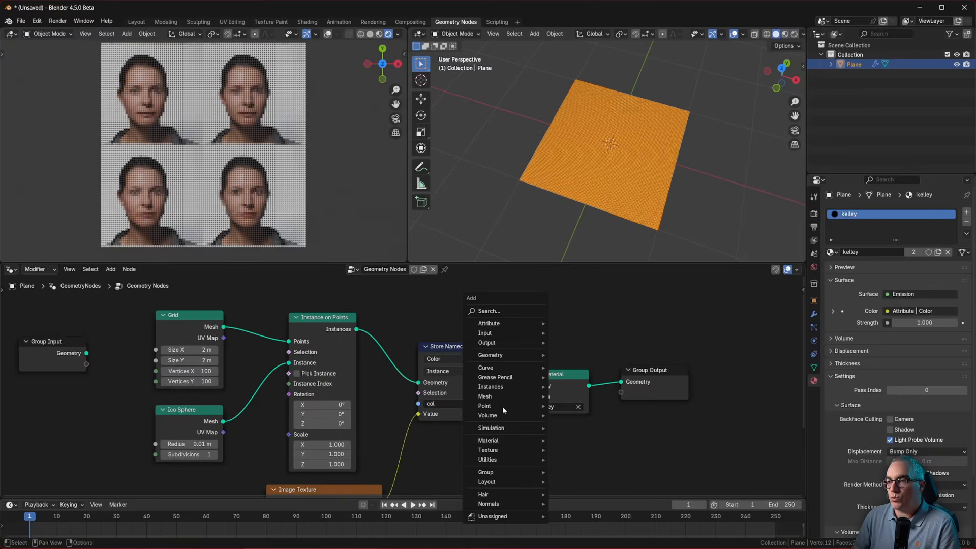
{"action": "mouse_move", "coordinate": [504, 402]}
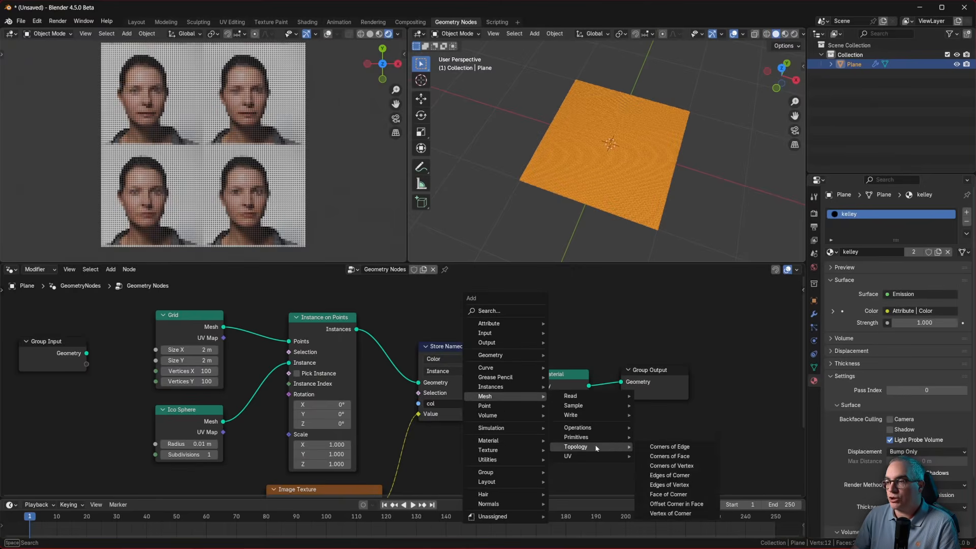
{"action": "mouse_move", "coordinate": [592, 436]}
{"action": "left_click", "coordinate": [673, 451]}
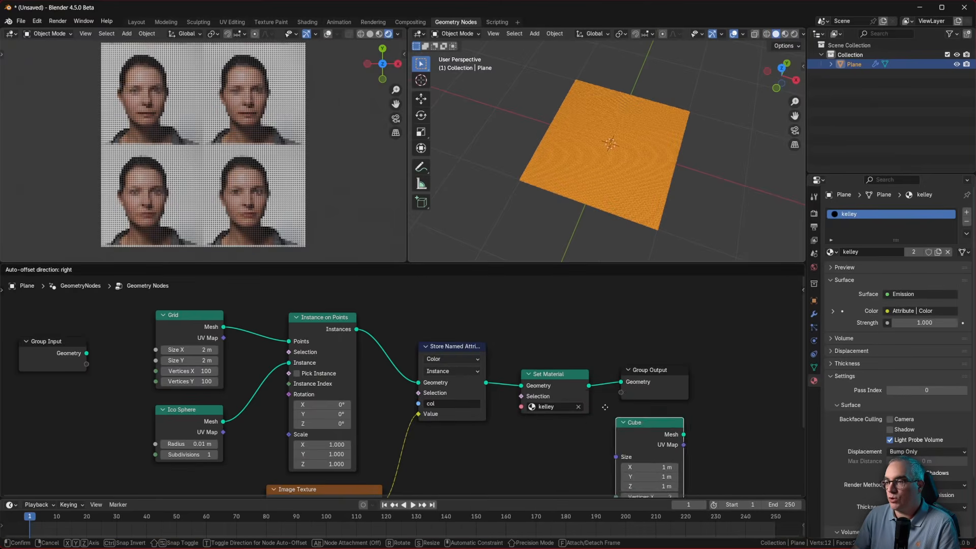
{"action": "left_click", "coordinate": [568, 340]}
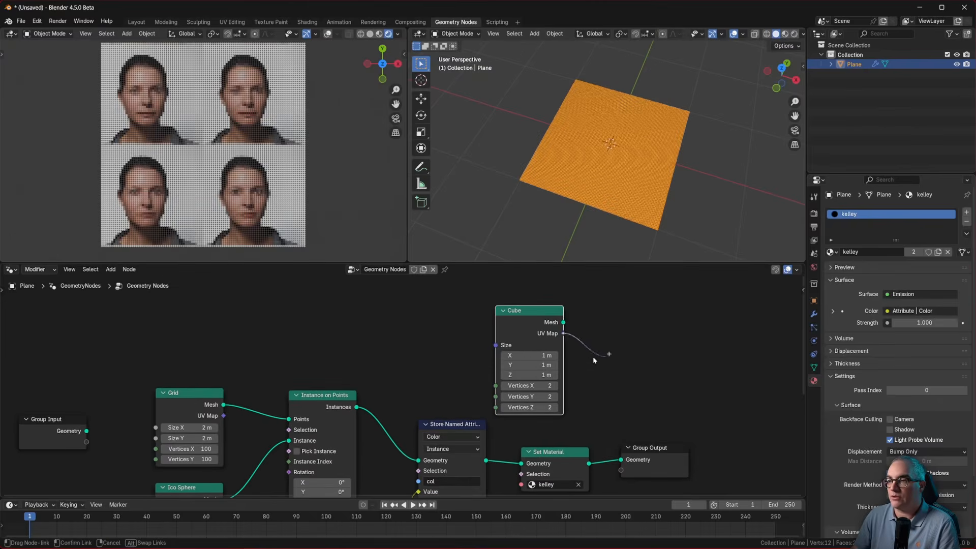
{"action": "left_click_drag", "start_coordinate": [593, 358], "coordinate": [608, 355]}
{"action": "key", "text": "x"}
{"action": "middle_click_drag", "start_coordinate": [179, 386], "coordinate": [163, 296]}
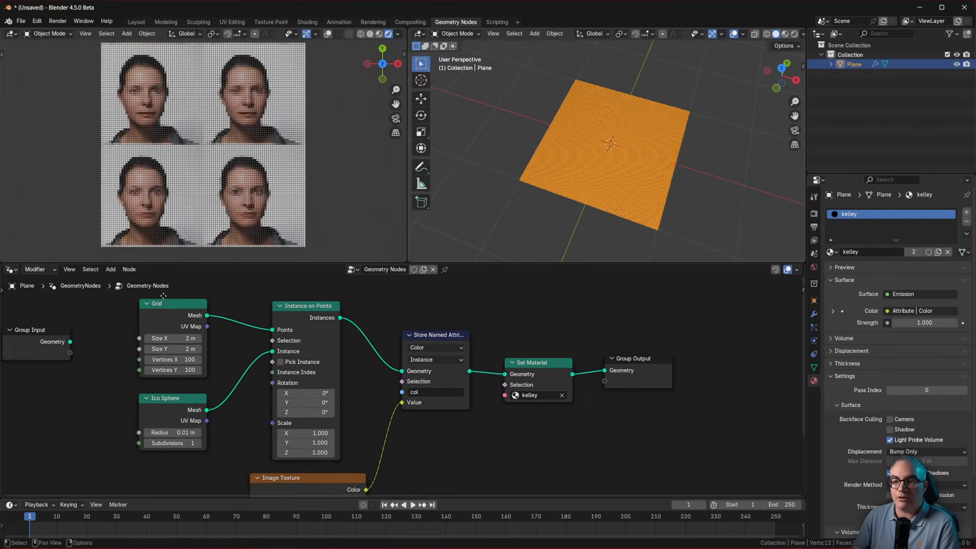
{"action": "scroll", "coordinate": [280, 375], "scroll_direction": "down", "scroll_amount": 2}
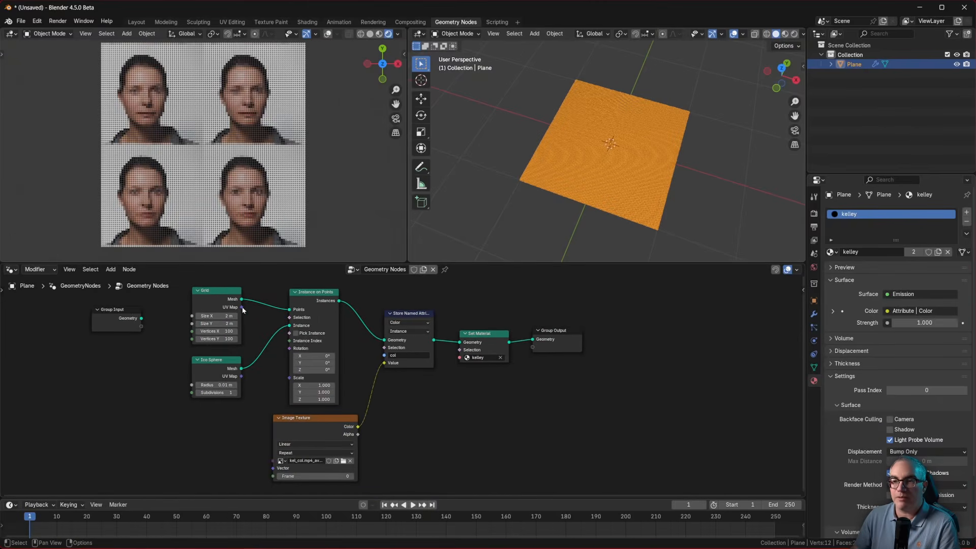
Connect the Grid's UV Map output to the Image Texture's Vector input and play the animation to check the mapping.
{"action": "left_click_drag", "start_coordinate": [271, 473], "coordinate": [272, 469]}
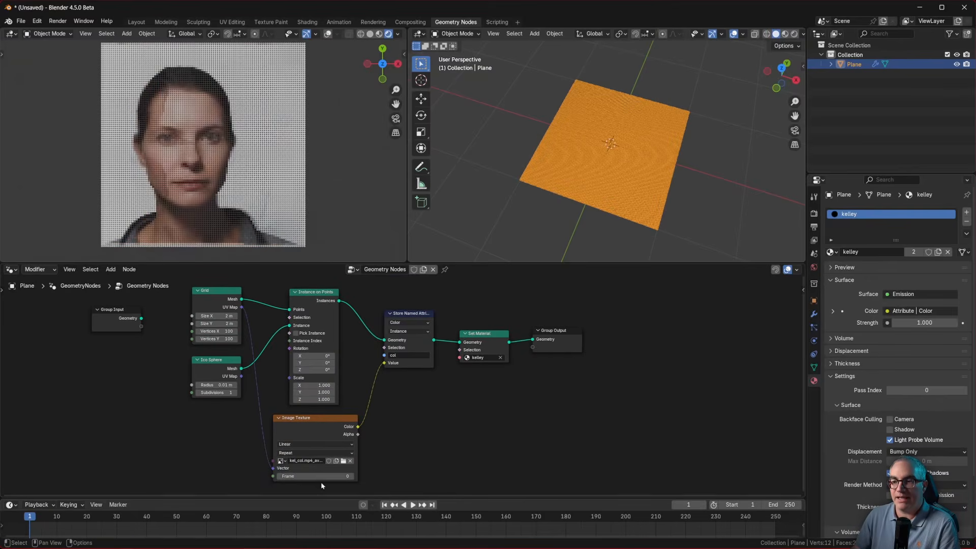
{"action": "left_click_drag", "start_coordinate": [315, 419], "coordinate": [313, 417]}
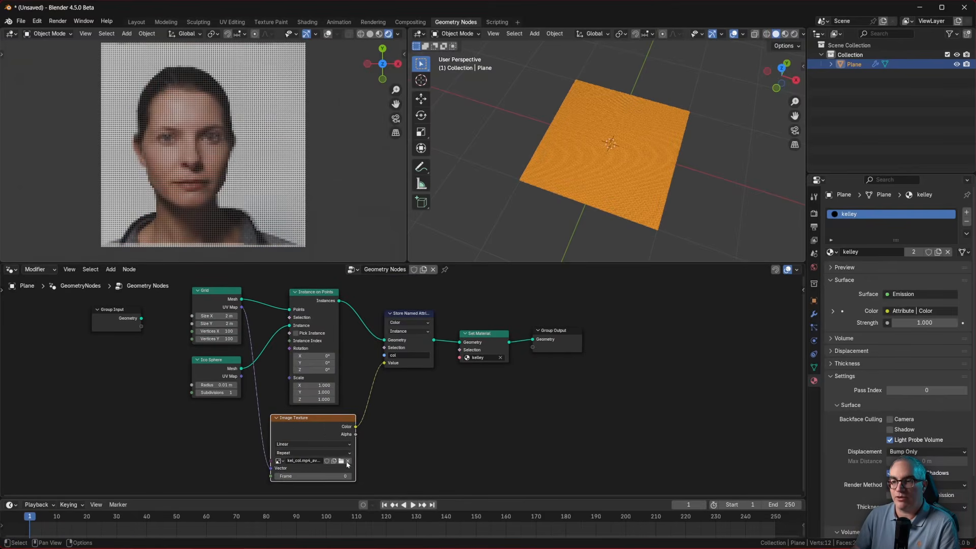
{"action": "scroll", "coordinate": [328, 451], "scroll_direction": "up", "scroll_amount": 5}
{"action": "scroll", "coordinate": [329, 454], "scroll_direction": "down", "scroll_amount": 2}
{"action": "scroll", "coordinate": [328, 451], "scroll_direction": "down", "scroll_amount": 2}
{"action": "key", "text": "space"}
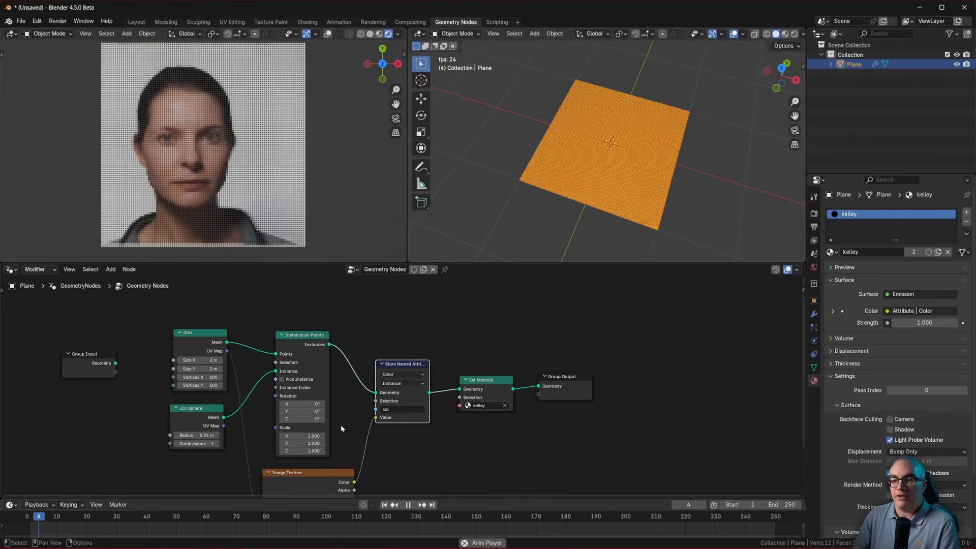
{"action": "scroll", "coordinate": [221, 233], "scroll_direction": "up", "scroll_amount": 2}
{"action": "middle_click_drag", "start_coordinate": [213, 214], "coordinate": [268, 144]}
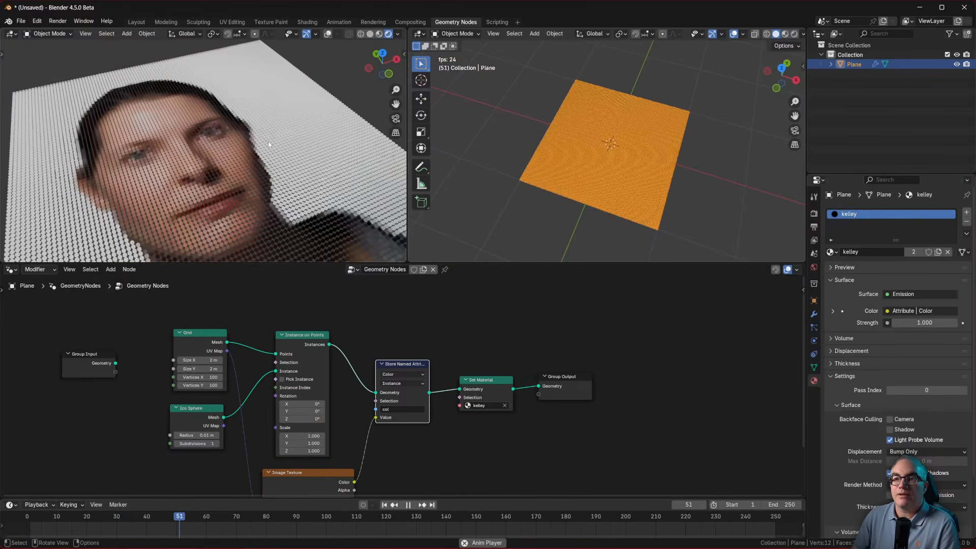
Add a Scene Time node beside the Image Texture, with its Frame output feeding the texture's Frame input.
{"action": "middle_click_drag", "start_coordinate": [413, 422], "coordinate": [449, 314]}
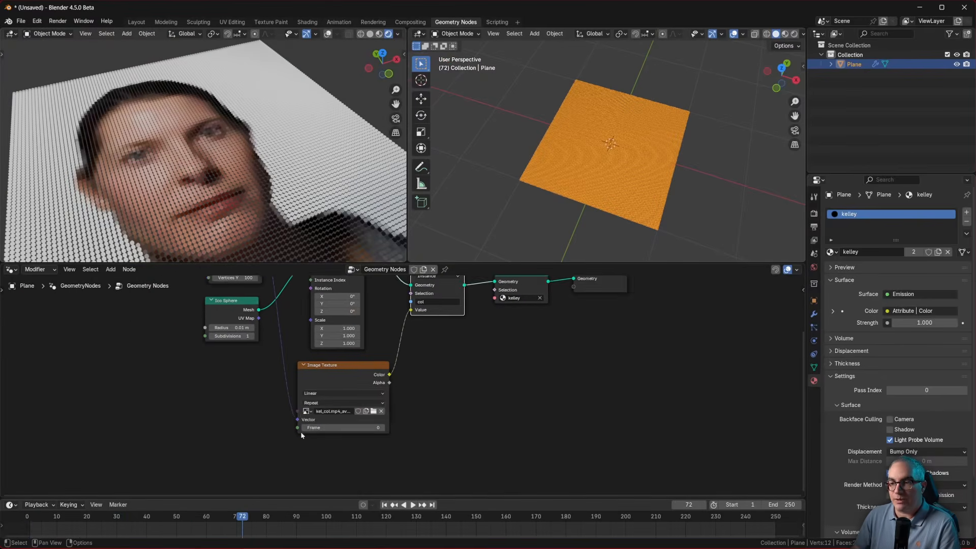
{"action": "scroll", "coordinate": [285, 443], "scroll_direction": "up", "scroll_amount": 2}
{"action": "left_click_drag", "start_coordinate": [228, 445], "coordinate": [228, 445]}
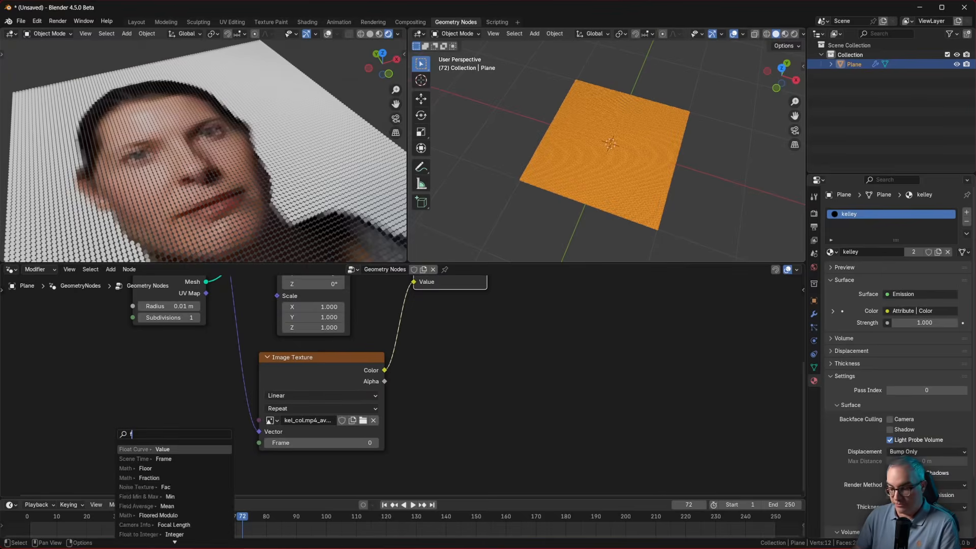
{"action": "type", "text": "frame"}
{"action": "key", "text": "Return"}
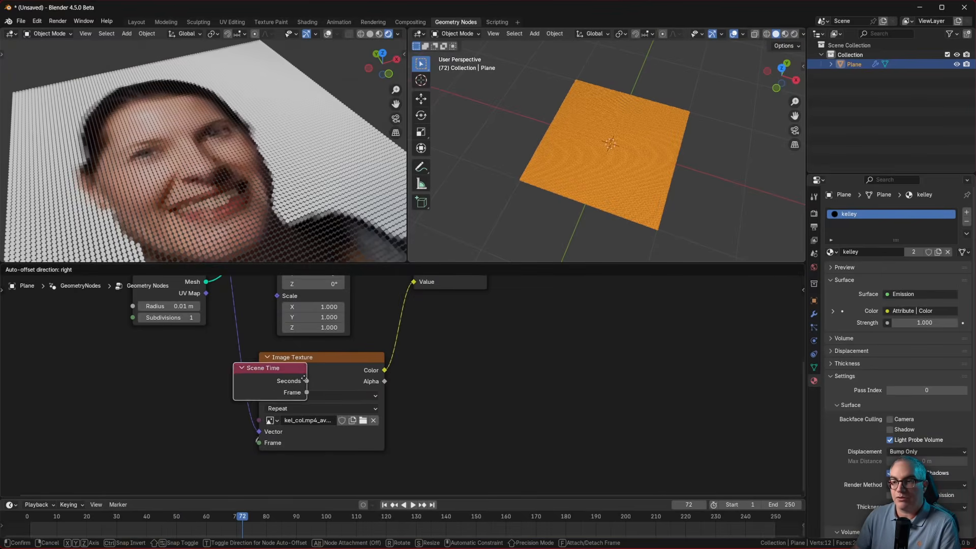
{"action": "left_click", "coordinate": [226, 444]}
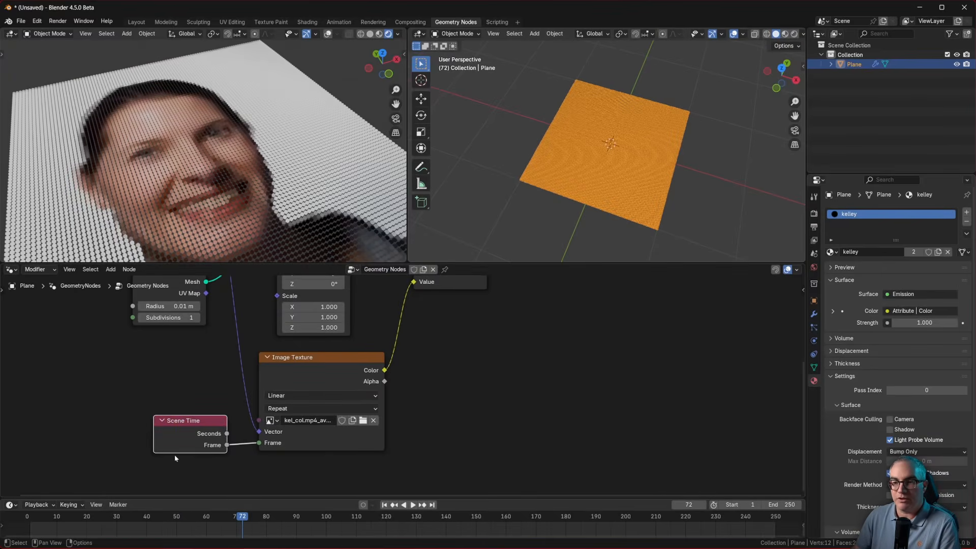
{"action": "scroll", "coordinate": [175, 458], "scroll_direction": "up", "scroll_amount": 1}
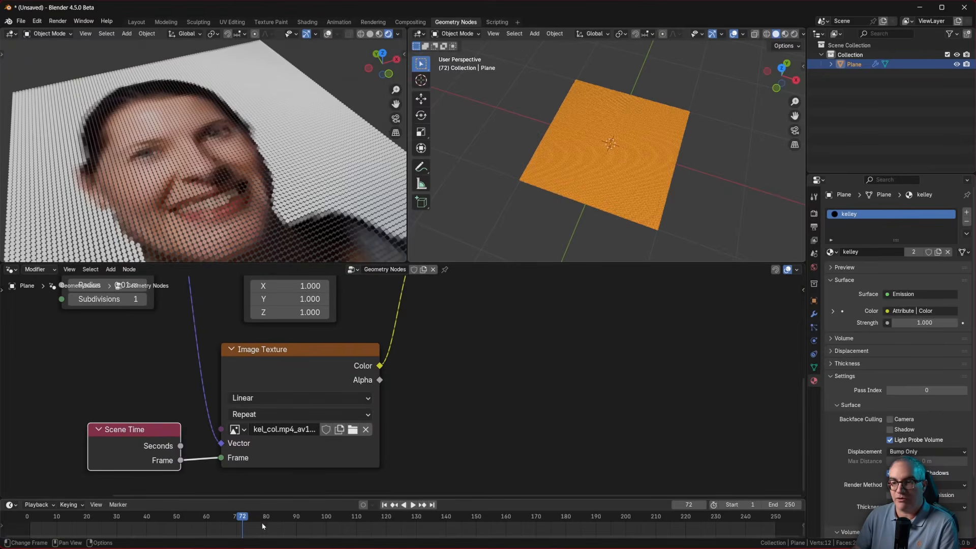
Scrub and play the timeline, and examine the video-coloured instances up close, at an angle and from the top.
{"action": "left_click_drag", "start_coordinate": [215, 521], "coordinate": [154, 518]}
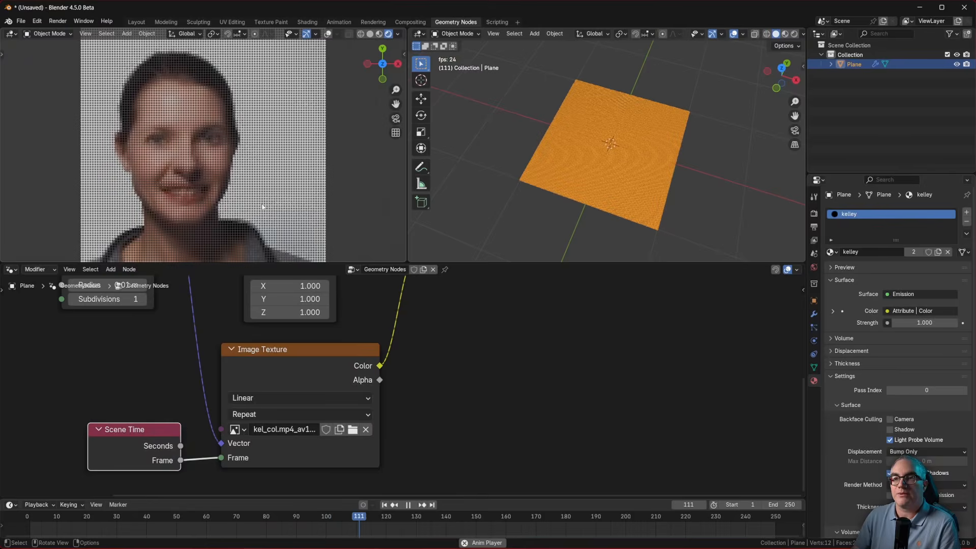
{"action": "scroll", "coordinate": [262, 173], "scroll_direction": "up", "scroll_amount": 10}
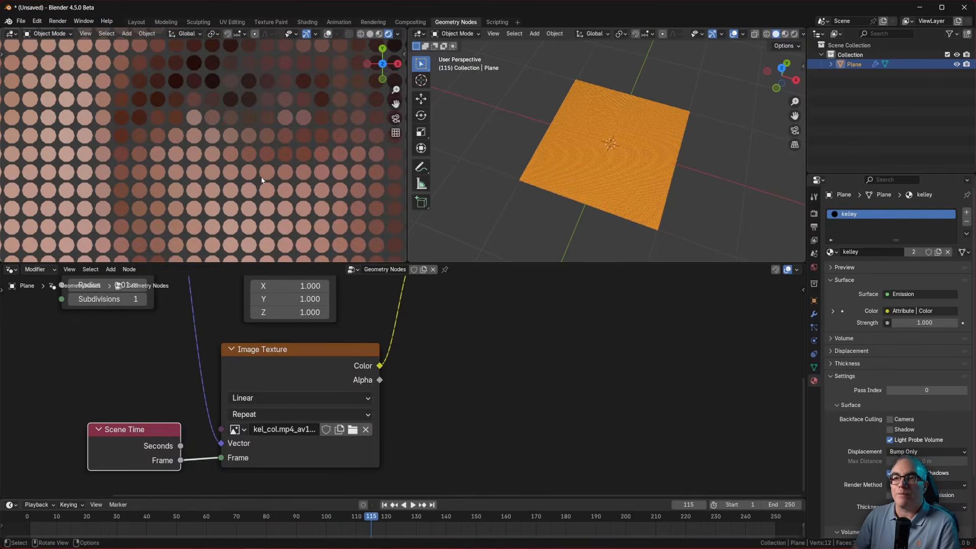
{"action": "scroll", "coordinate": [262, 180], "scroll_direction": "down", "scroll_amount": 5}
{"action": "scroll", "coordinate": [255, 158], "scroll_direction": "up", "scroll_amount": 8}
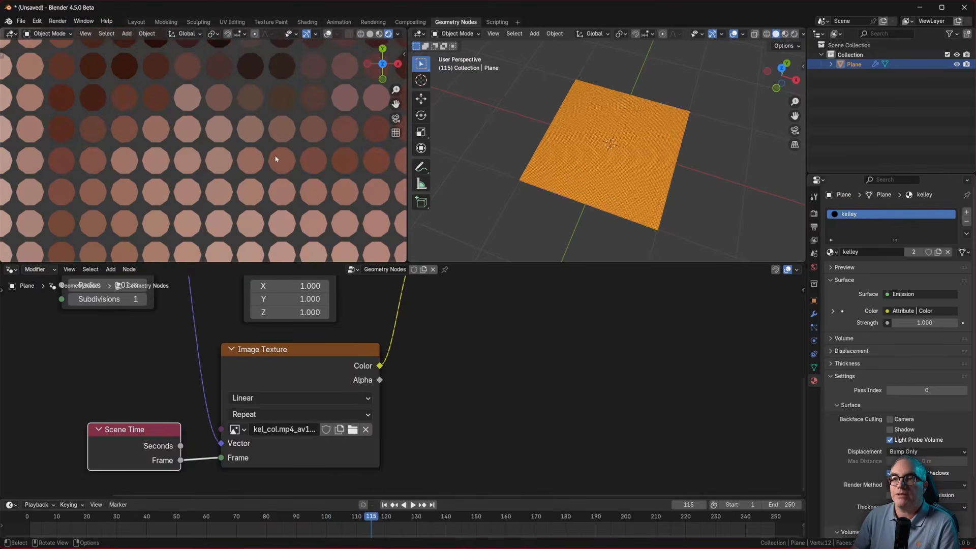
{"action": "mouse_move", "coordinate": [254, 142]}
{"action": "middle_mouse_down"}
{"action": "mouse_move", "coordinate": [283, 77]}
{"action": "mouse_move", "coordinate": [334, 76]}
{"action": "mouse_move", "coordinate": [356, 145]}
{"action": "mouse_move", "coordinate": [244, 130]}
{"action": "middle_mouse_up"}
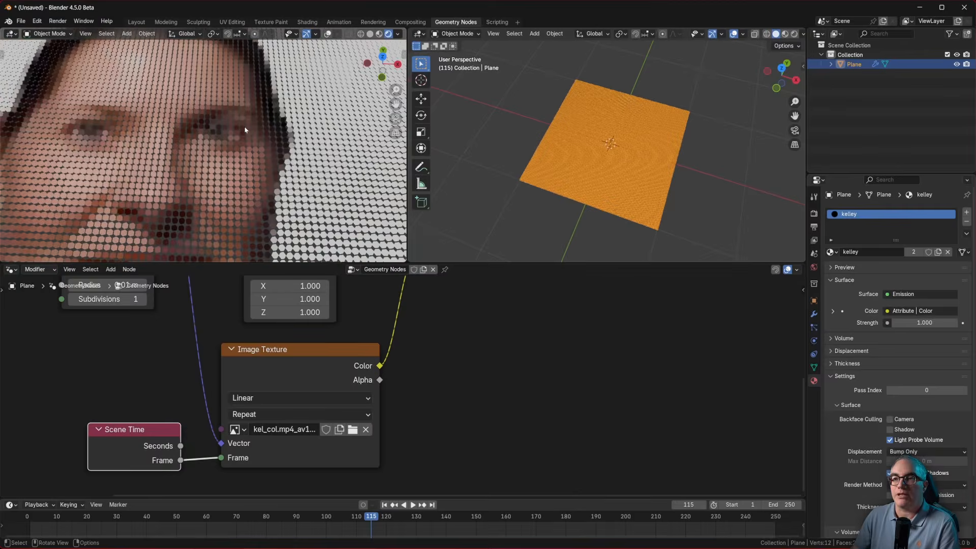
{"action": "key", "text": "KP_7"}
{"action": "scroll", "coordinate": [235, 127], "scroll_direction": "down", "scroll_amount": 6}
{"action": "scroll", "coordinate": [235, 127], "scroll_direction": "up", "scroll_amount": 2}
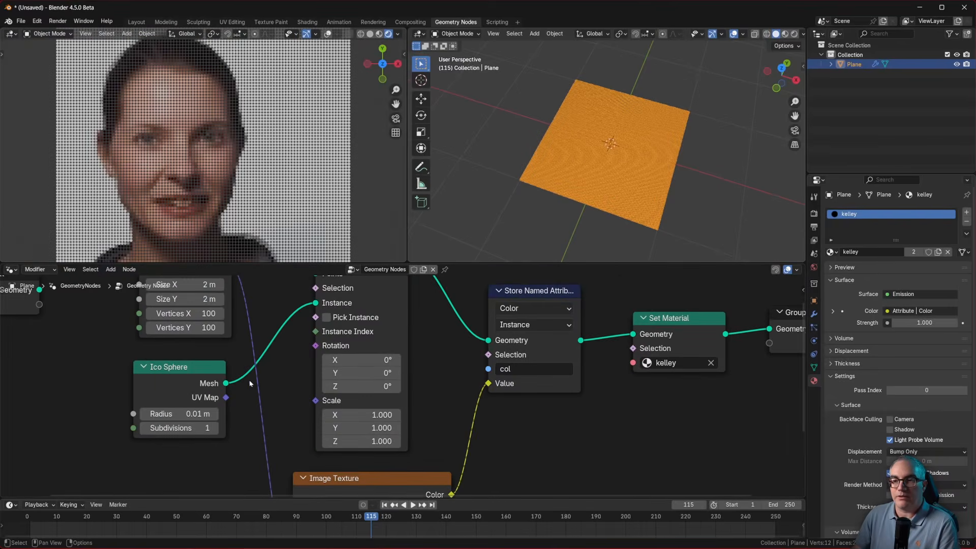
Add a Cylinder mesh primitive node next to the Ico Sphere node.
{"action": "middle_click_drag", "start_coordinate": [249, 382], "coordinate": [294, 328]}
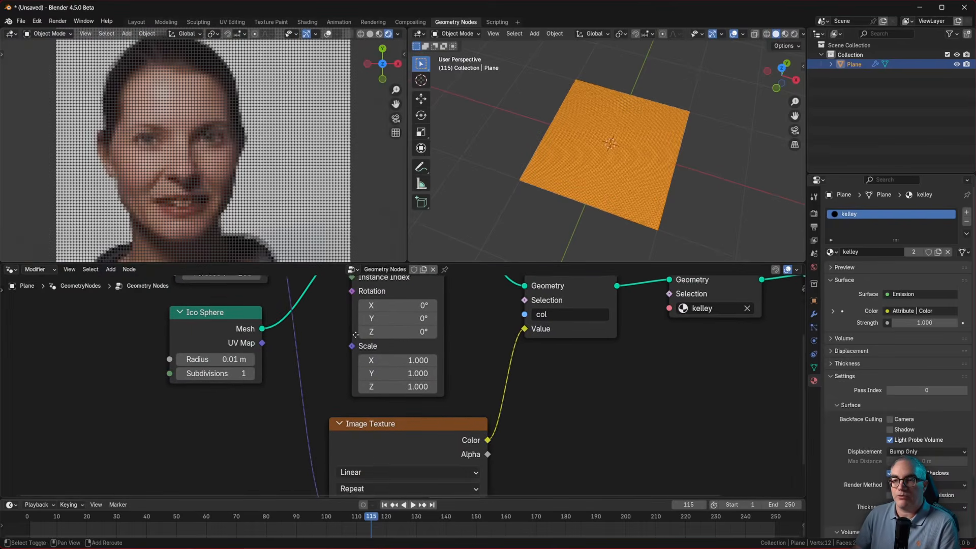
{"action": "left_click", "coordinate": [236, 316]}
{"action": "key", "text": "shift+a"}
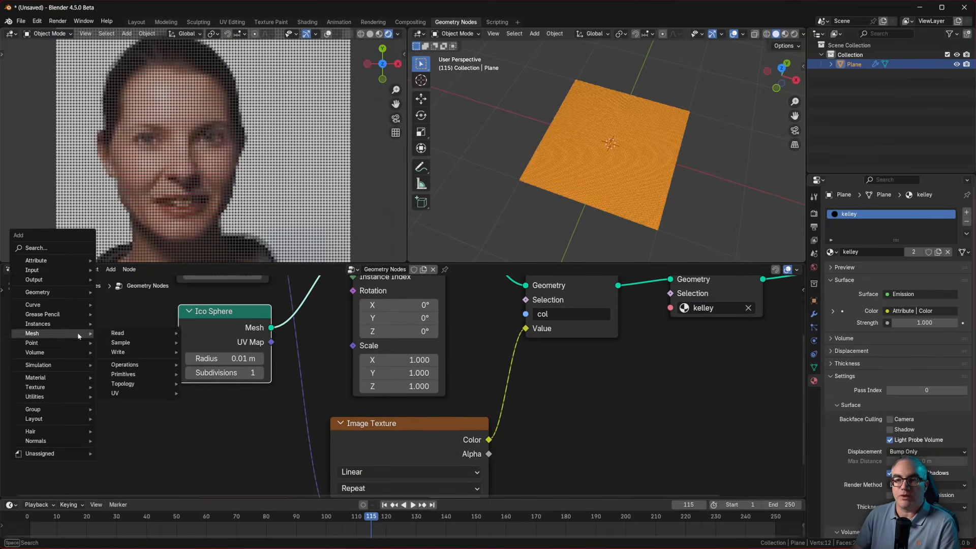
{"action": "left_click", "coordinate": [56, 245]}
{"action": "type", "text": "cyl"}
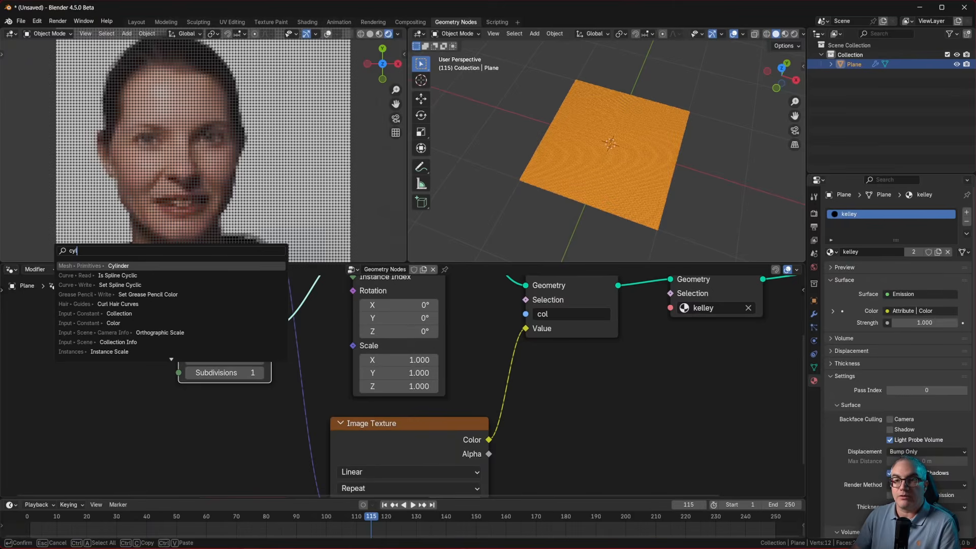
{"action": "left_click", "coordinate": [92, 266]}
{"action": "left_click", "coordinate": [84, 254]}
{"action": "scroll", "coordinate": [237, 408], "scroll_direction": "down", "scroll_amount": 3}
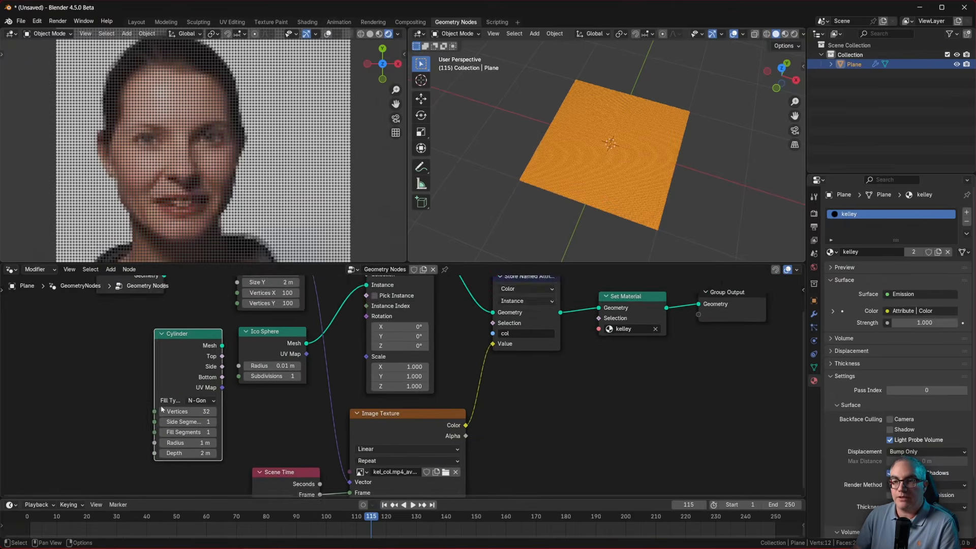
Set the Cylinder node to 8 vertices, a radius of 0.01 m and a depth of 0.2 m.
{"action": "scroll", "coordinate": [172, 404], "scroll_direction": "up", "scroll_amount": 5}
{"action": "middle_click_drag", "start_coordinate": [133, 396], "coordinate": [255, 389]}
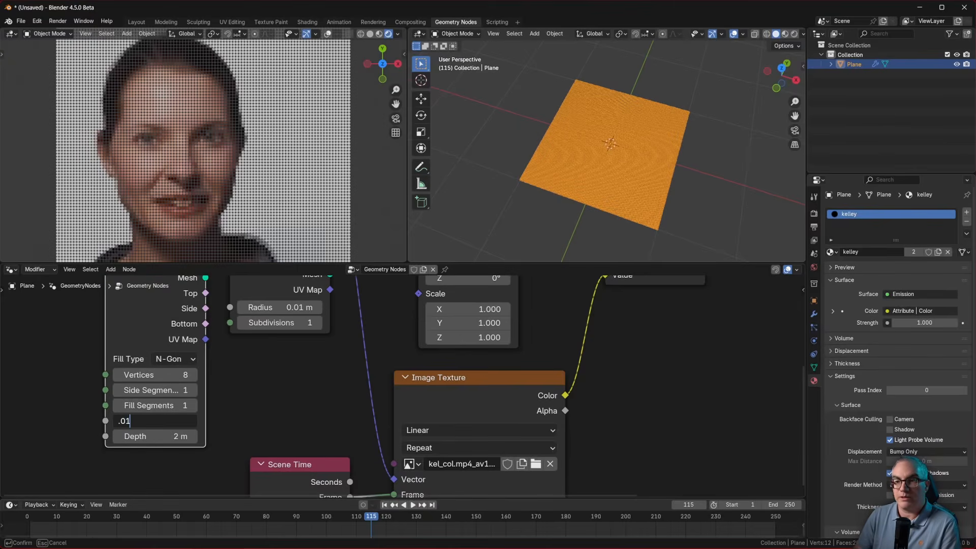
{"action": "left_click_drag", "start_coordinate": [147, 436], "coordinate": [148, 436]}
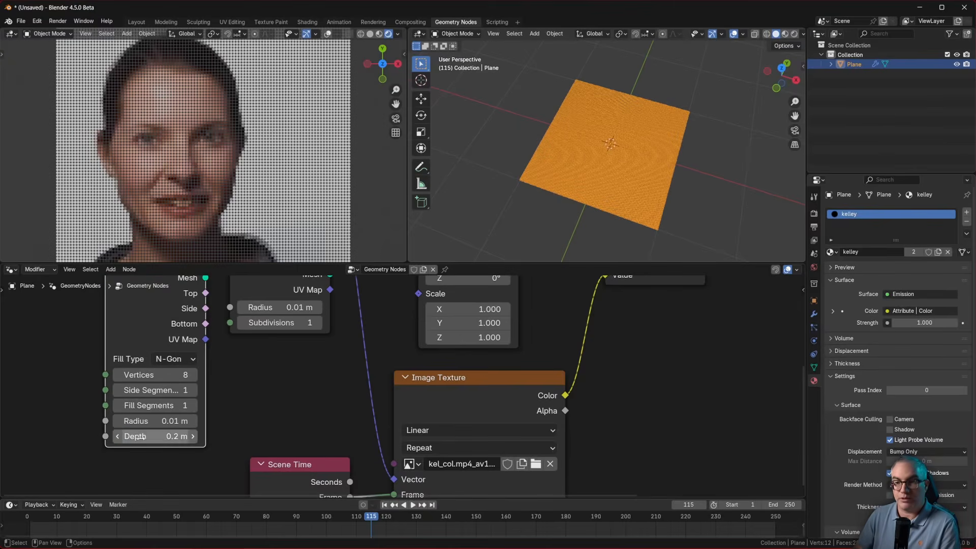
Feed the Cylinder's Mesh into the Instance input of Instance on Points in place of the Ico Sphere, and inspect the columns.
{"action": "scroll", "coordinate": [368, 331], "scroll_direction": "down", "scroll_amount": 4}
{"action": "middle_click_drag", "start_coordinate": [368, 331], "coordinate": [209, 442]}
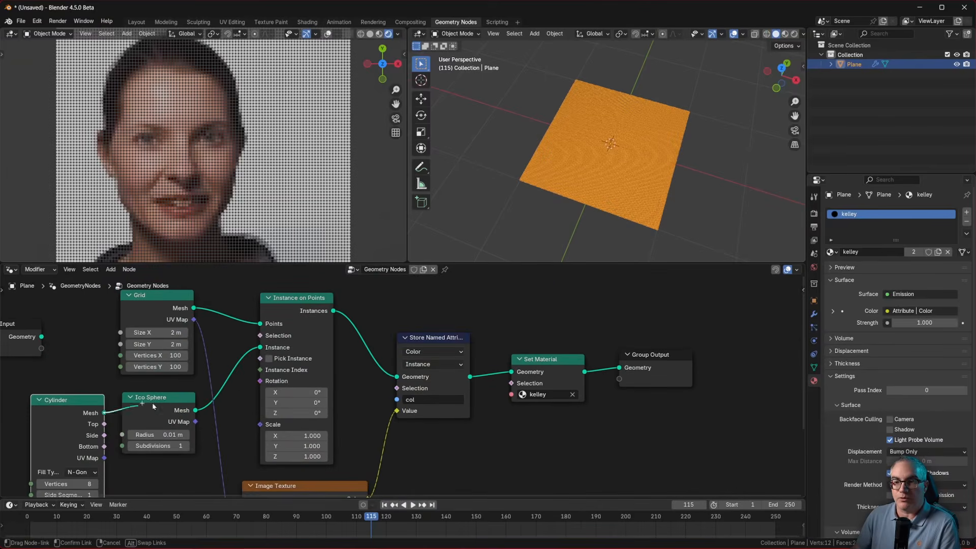
{"action": "left_click_drag", "start_coordinate": [260, 353], "coordinate": [260, 348]}
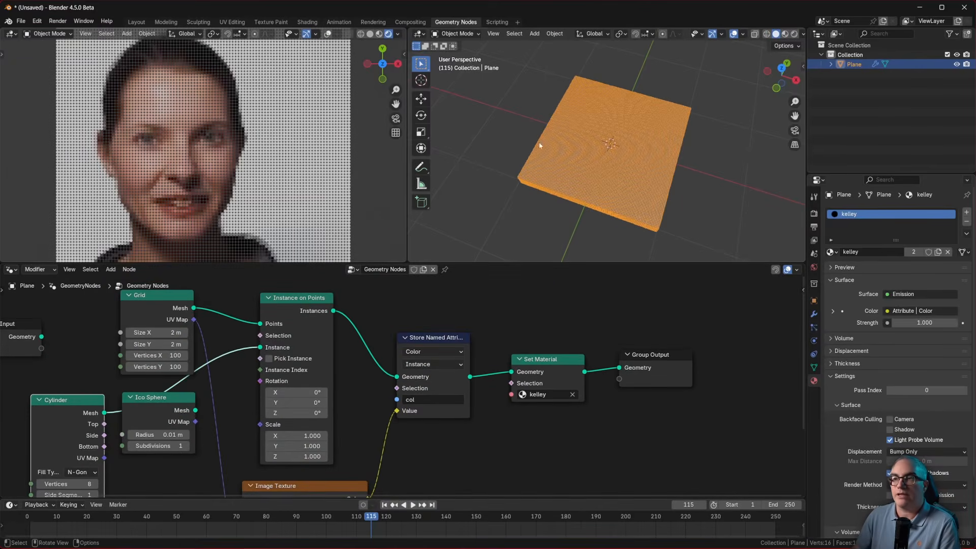
{"action": "scroll", "coordinate": [539, 146], "scroll_direction": "up", "scroll_amount": 10}
{"action": "middle_click_drag", "start_coordinate": [637, 214], "coordinate": [614, 162]}
{"action": "scroll", "coordinate": [649, 164], "scroll_direction": "up", "scroll_amount": 4}
{"action": "scroll", "coordinate": [650, 173], "scroll_direction": "down", "scroll_amount": 10}
{"action": "scroll", "coordinate": [191, 176], "scroll_direction": "up", "scroll_amount": 2}
{"action": "middle_click_drag", "start_coordinate": [192, 177], "coordinate": [241, 121]}
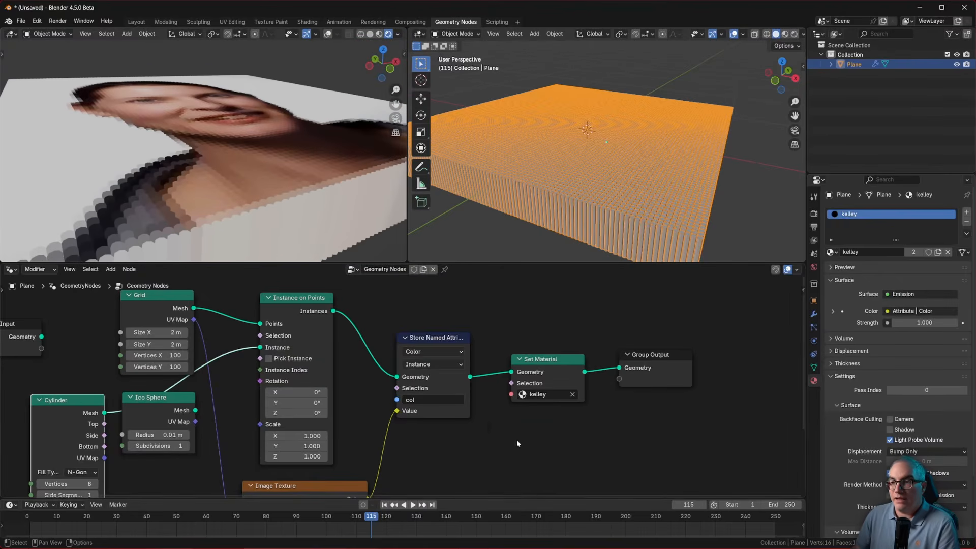
Connect the Image Texture's Color output to the Scale input of Instance on Points and inspect the scaled cylinders.
{"action": "middle_click_drag", "start_coordinate": [517, 443], "coordinate": [486, 342]}
{"action": "scroll", "coordinate": [363, 392], "scroll_direction": "down", "scroll_amount": 3}
{"action": "middle_click_drag", "start_coordinate": [339, 370], "coordinate": [333, 396]}
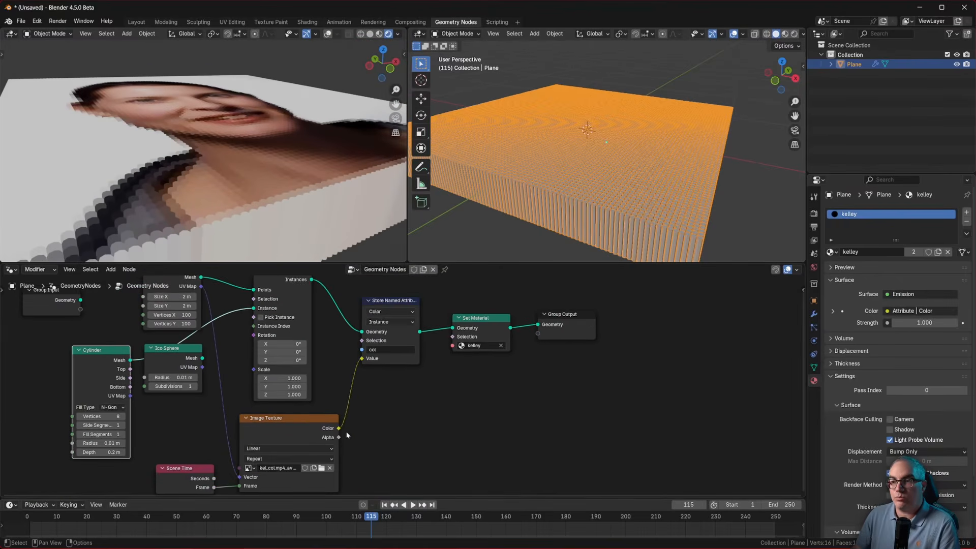
{"action": "left_click_drag", "start_coordinate": [339, 428], "coordinate": [382, 387]}
{"action": "left_click_drag", "start_coordinate": [250, 370], "coordinate": [254, 369]}
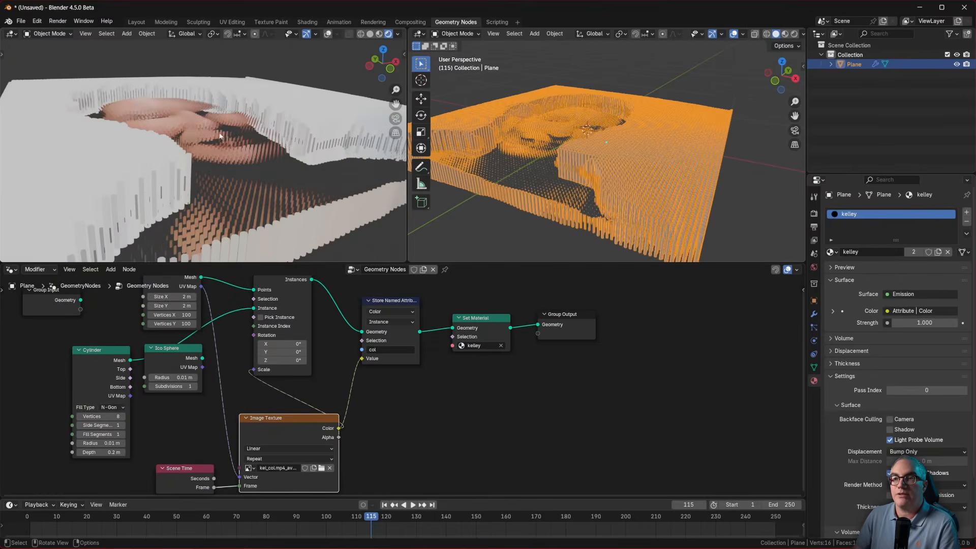
{"action": "middle_click_drag", "start_coordinate": [220, 120], "coordinate": [225, 155]}
{"action": "scroll", "coordinate": [223, 151], "scroll_direction": "up", "scroll_amount": 3}
{"action": "scroll", "coordinate": [222, 151], "scroll_direction": "down", "scroll_amount": 3}
{"action": "scroll", "coordinate": [329, 401], "scroll_direction": "up", "scroll_amount": 1}
{"action": "scroll", "coordinate": [330, 407], "scroll_direction": "up", "scroll_amount": 1}
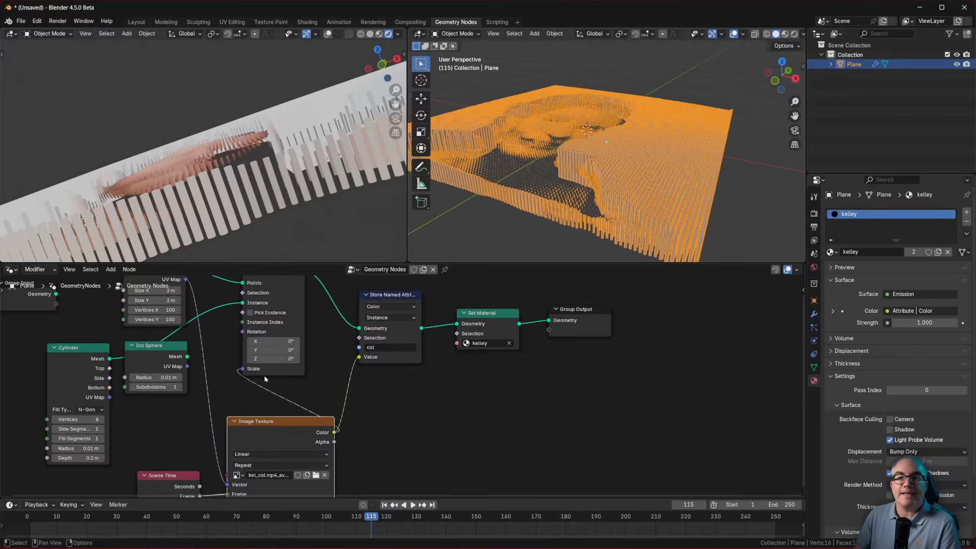
Unlink the texture colour from the instances' Scale input to compare the result, and link it again.
{"action": "left_click_drag", "start_coordinate": [243, 371], "coordinate": [257, 376]}
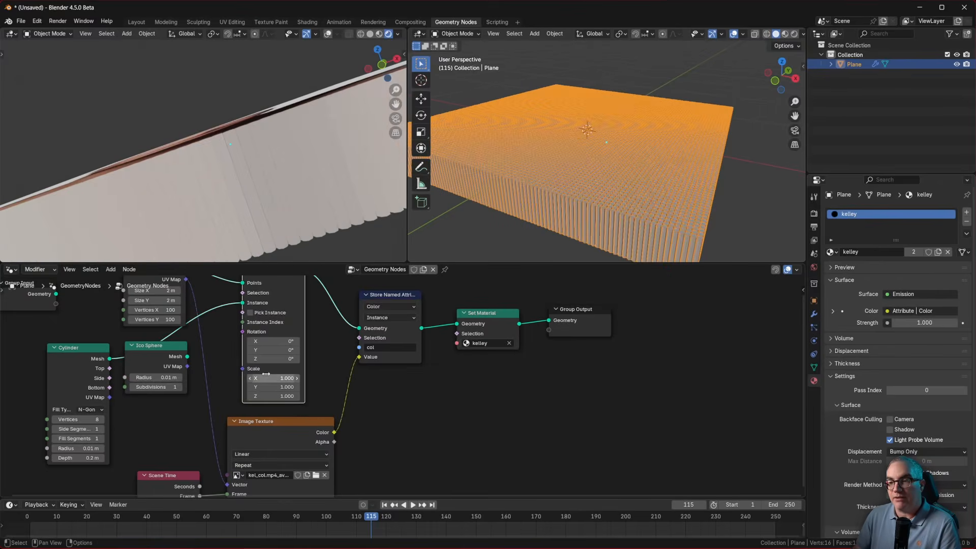
{"action": "left_click_drag", "start_coordinate": [334, 431], "coordinate": [243, 368]}
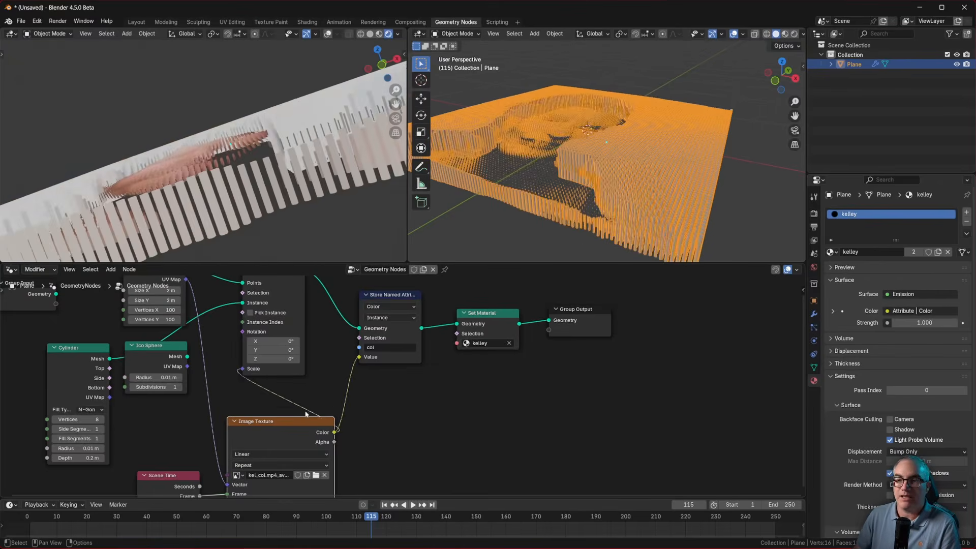
{"action": "scroll", "coordinate": [260, 399], "scroll_direction": "up", "scroll_amount": 2}
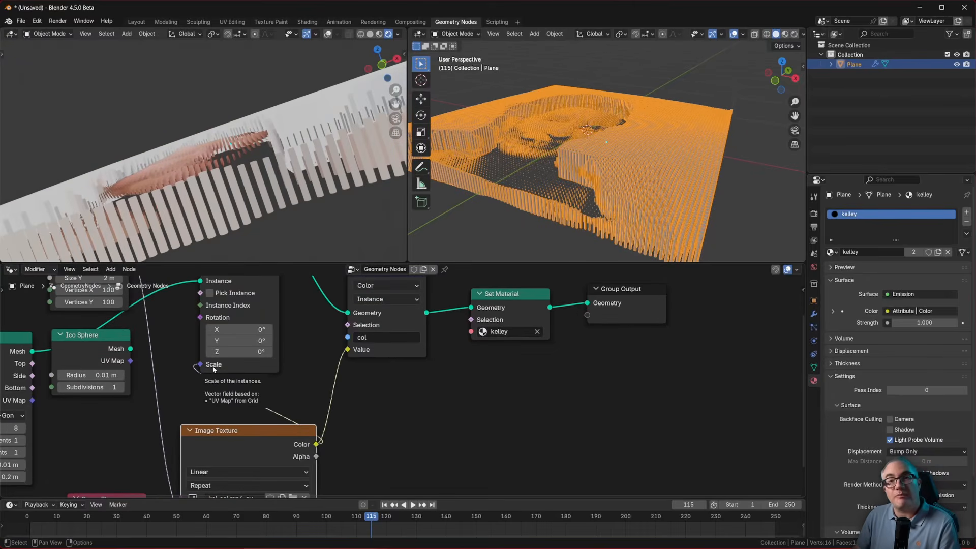
Add a Vector Math node beside the Image Texture and set its operation to Length.
{"action": "scroll", "coordinate": [371, 449], "scroll_direction": "down", "scroll_amount": 1}
{"action": "middle_click_drag", "start_coordinate": [370, 449], "coordinate": [339, 383]}
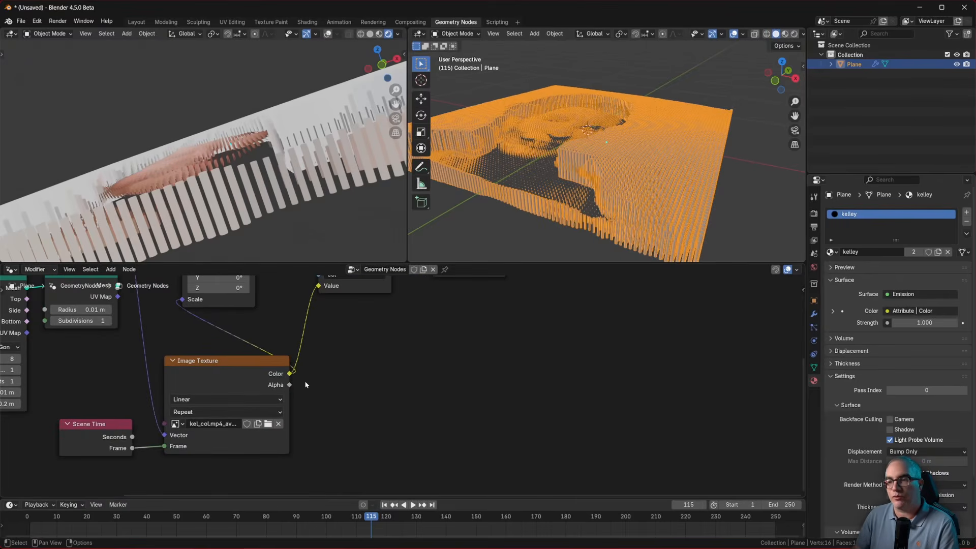
{"action": "key", "text": "shift+a"}
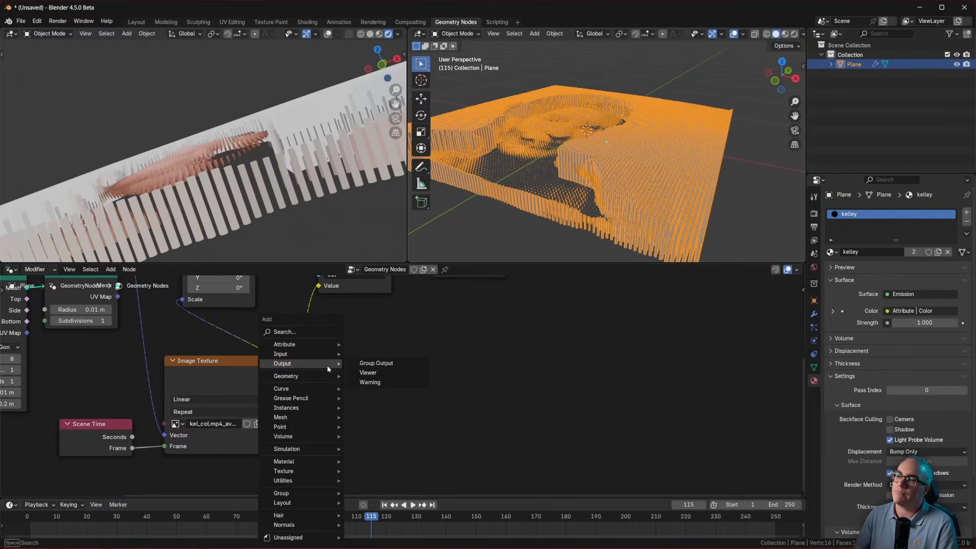
{"action": "left_click", "coordinate": [316, 332]}
{"action": "type", "text": "vecto"}
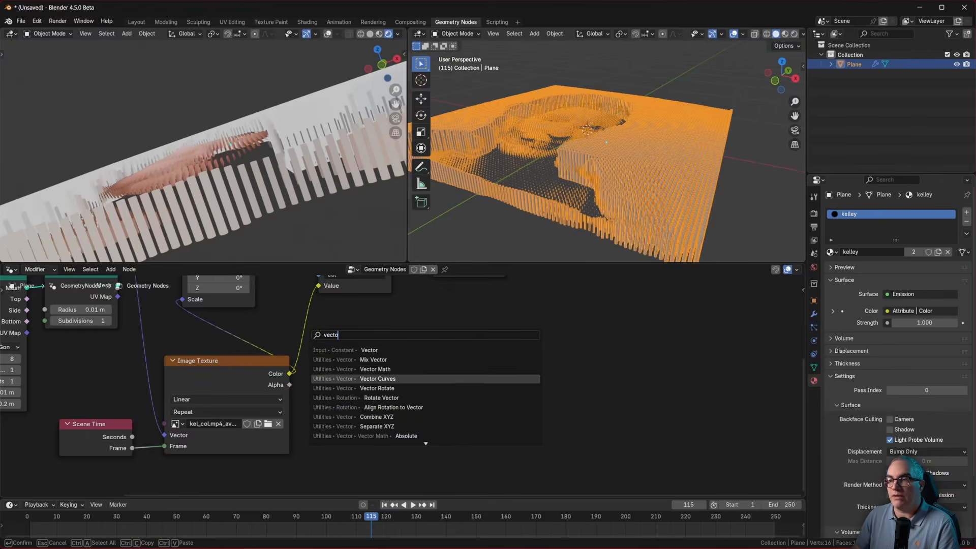
{"action": "left_click", "coordinate": [364, 378]}
{"action": "left_click", "coordinate": [305, 358]}
{"action": "left_click", "coordinate": [347, 380]}
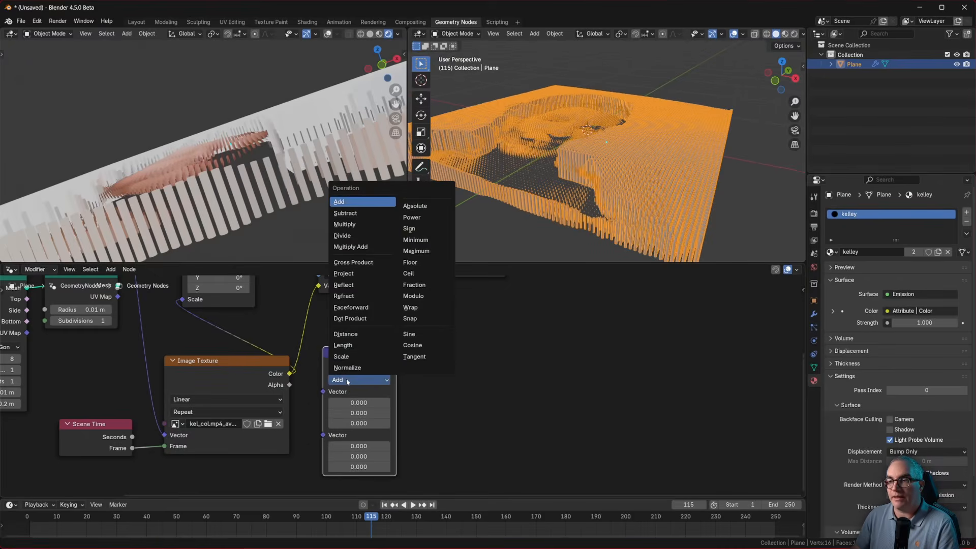
{"action": "left_click", "coordinate": [348, 346]}
Route the Image Texture's Color through the Length node into the instances' Scale input, and view the result from above.
{"action": "left_click_drag", "start_coordinate": [343, 364], "coordinate": [322, 410]}
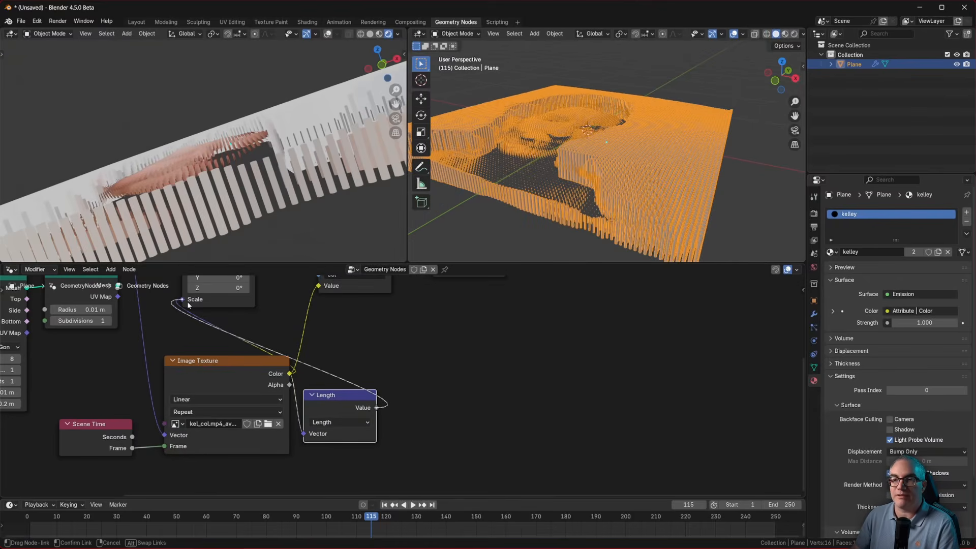
{"action": "left_click_drag", "start_coordinate": [187, 304], "coordinate": [183, 300]}
{"action": "scroll", "coordinate": [534, 141], "scroll_direction": "up", "scroll_amount": 2}
{"action": "middle_click_drag", "start_coordinate": [533, 141], "coordinate": [571, 192]}
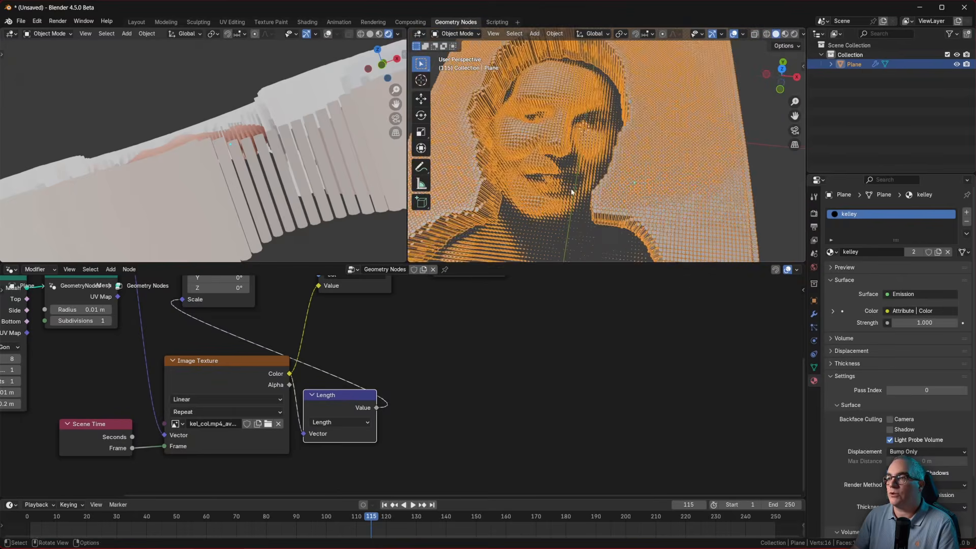
Add a Combine XYZ node beside the Length node.
{"action": "scroll", "coordinate": [571, 192], "scroll_direction": "down", "scroll_amount": 3}
{"action": "middle_click_drag", "start_coordinate": [584, 159], "coordinate": [581, 109]}
{"action": "middle_click_drag", "start_coordinate": [414, 358], "coordinate": [390, 370]}
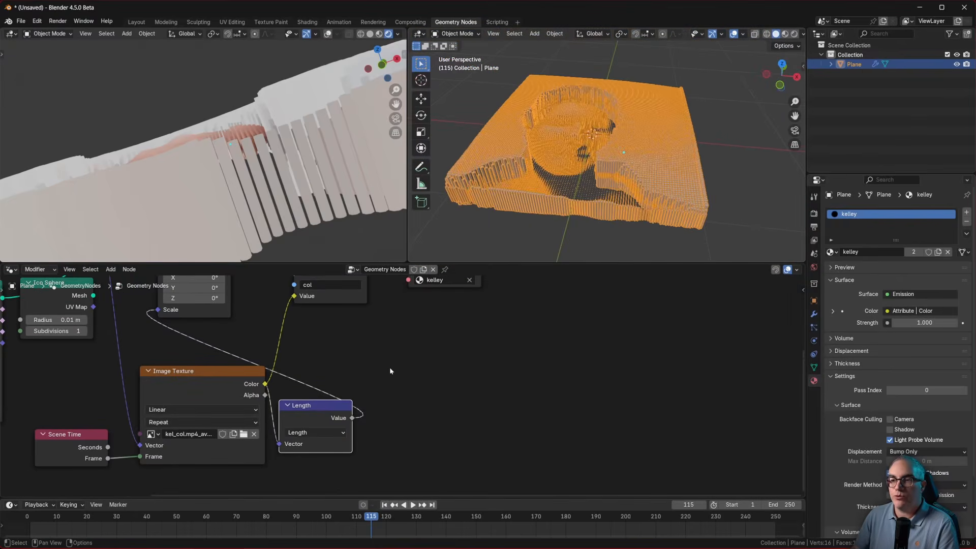
{"action": "scroll", "coordinate": [389, 366], "scroll_direction": "down", "scroll_amount": 2}
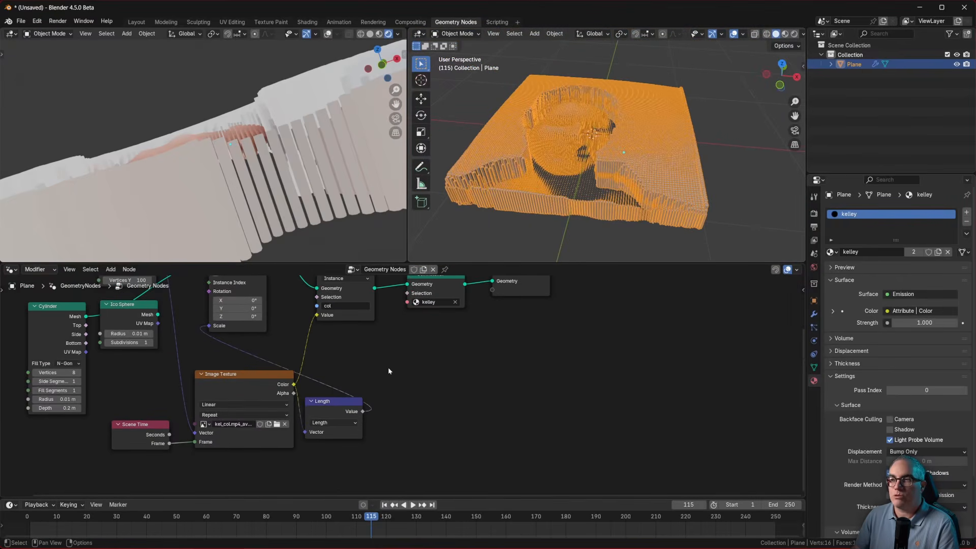
{"action": "key", "text": "shift+a"}
{"action": "mouse_move", "coordinate": [378, 353]}
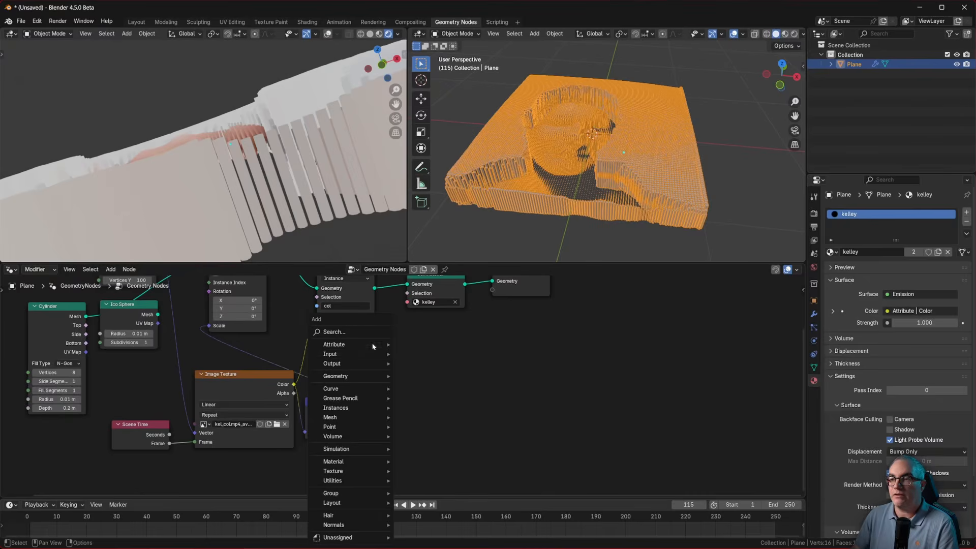
{"action": "type", "text": "combi"}
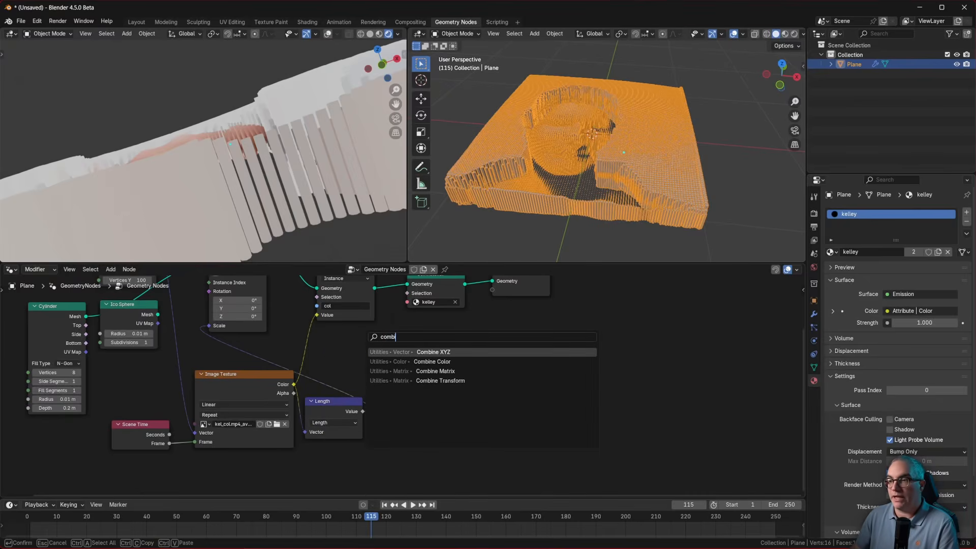
{"action": "key", "text": "Return"}
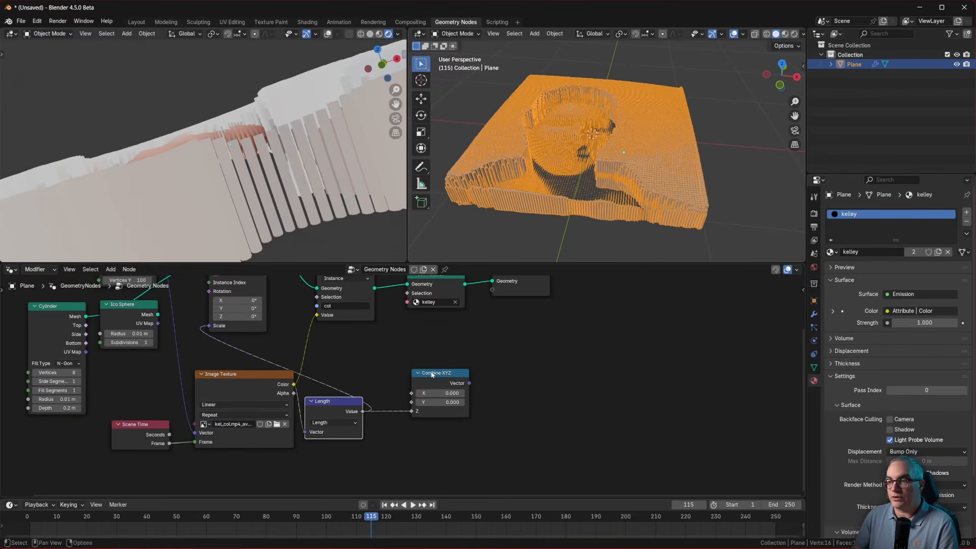
Route the Length value through the Z input of Combine XYZ into the Scale input of Instance on Points.
{"action": "left_click_drag", "start_coordinate": [432, 374], "coordinate": [405, 395]}
{"action": "left_click_drag", "start_coordinate": [207, 330], "coordinate": [208, 326]}
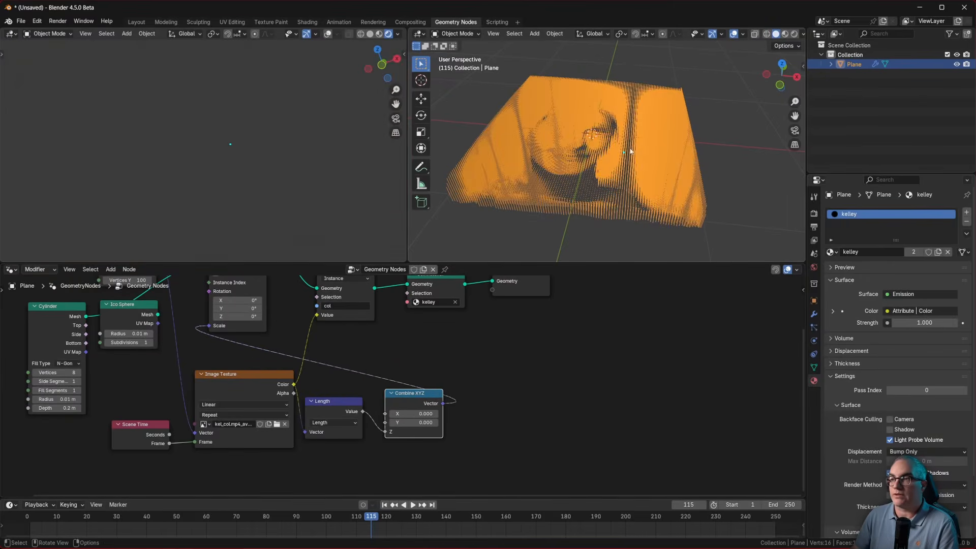
{"action": "scroll", "coordinate": [629, 152], "scroll_direction": "up", "scroll_amount": 4}
{"action": "middle_click_drag", "start_coordinate": [627, 152], "coordinate": [644, 140]}
Set X and Y of the Combine XYZ node to 1 and inspect the cylinders from above.
{"action": "left_click_drag", "start_coordinate": [414, 413], "coordinate": [414, 422]}
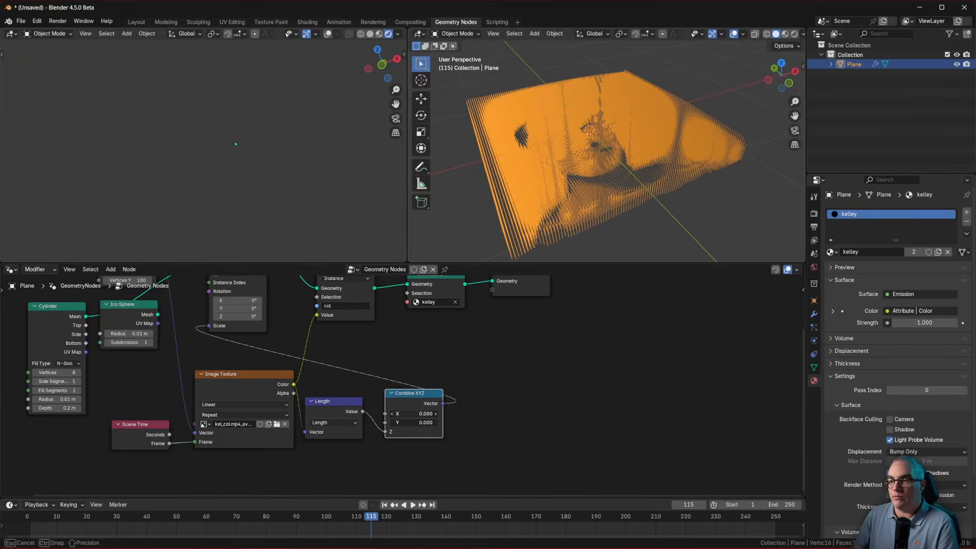
{"action": "type", "text": "1"}
{"action": "key", "text": "Return"}
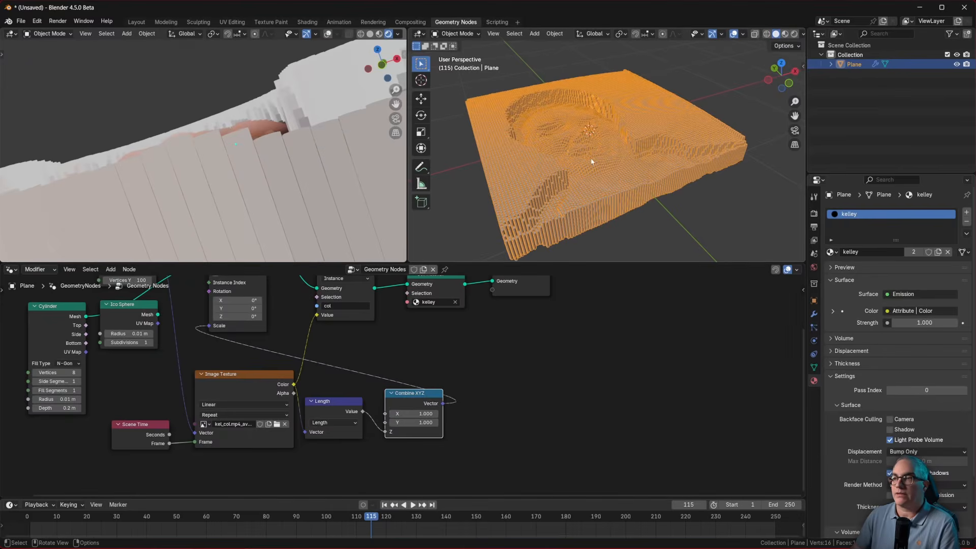
{"action": "middle_click_drag", "start_coordinate": [591, 161], "coordinate": [571, 195]}
{"action": "scroll", "coordinate": [582, 182], "scroll_direction": "up", "scroll_amount": 4}
{"action": "scroll", "coordinate": [571, 196], "scroll_direction": "up", "scroll_amount": 2}
{"action": "middle_click_drag", "start_coordinate": [228, 167], "coordinate": [244, 189]}
{"action": "scroll", "coordinate": [333, 379], "scroll_direction": "up", "scroll_amount": 1}
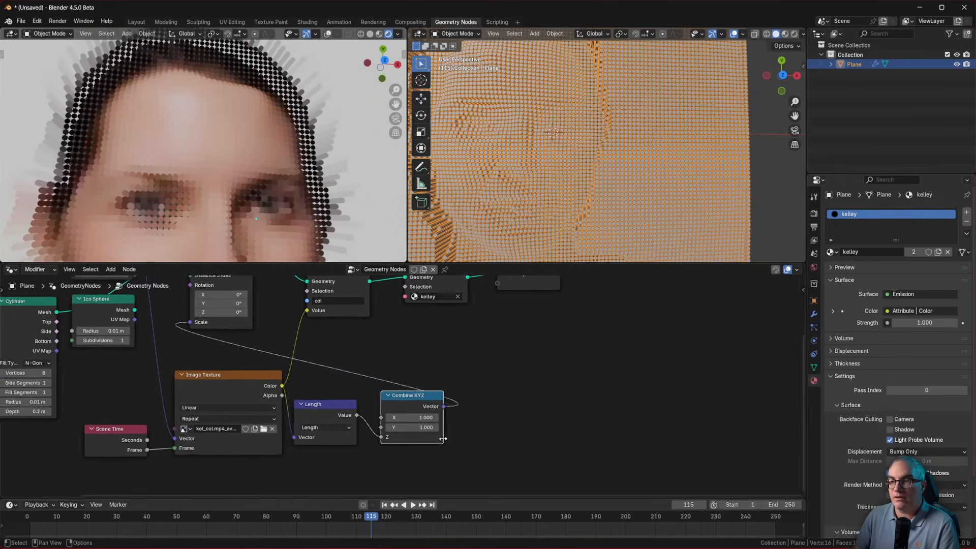
Set the Cylinder node's Radius to 0.005 m and play the animation to check the cylinders at an angle.
{"action": "scroll", "coordinate": [344, 381], "scroll_direction": "up", "scroll_amount": 1}
{"action": "middle_click_drag", "start_coordinate": [243, 324], "coordinate": [316, 382]}
{"action": "scroll", "coordinate": [305, 383], "scroll_direction": "up", "scroll_amount": 2}
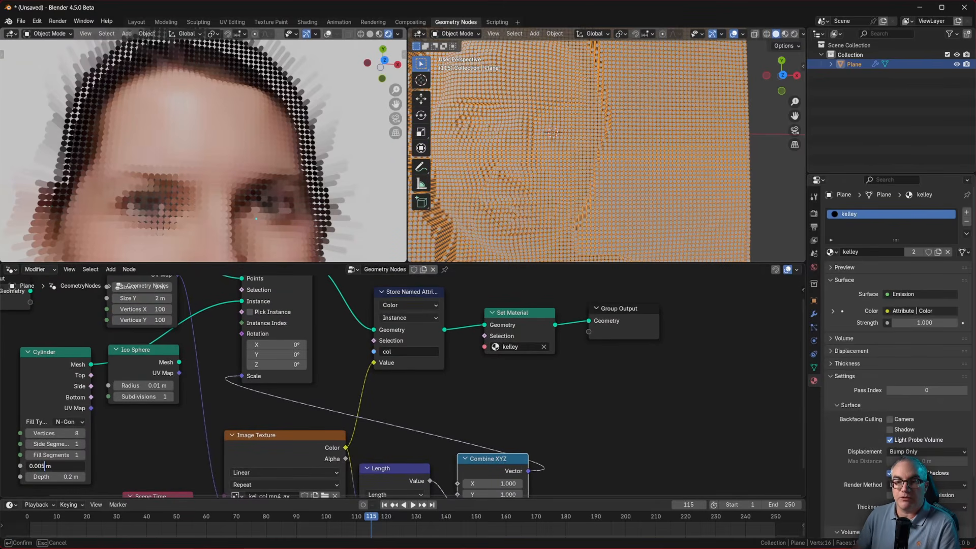
{"action": "key", "text": "Return"}
{"action": "middle_click_drag", "start_coordinate": [232, 206], "coordinate": [258, 197]}
{"action": "key", "text": "space"}
{"action": "key", "text": "space"}
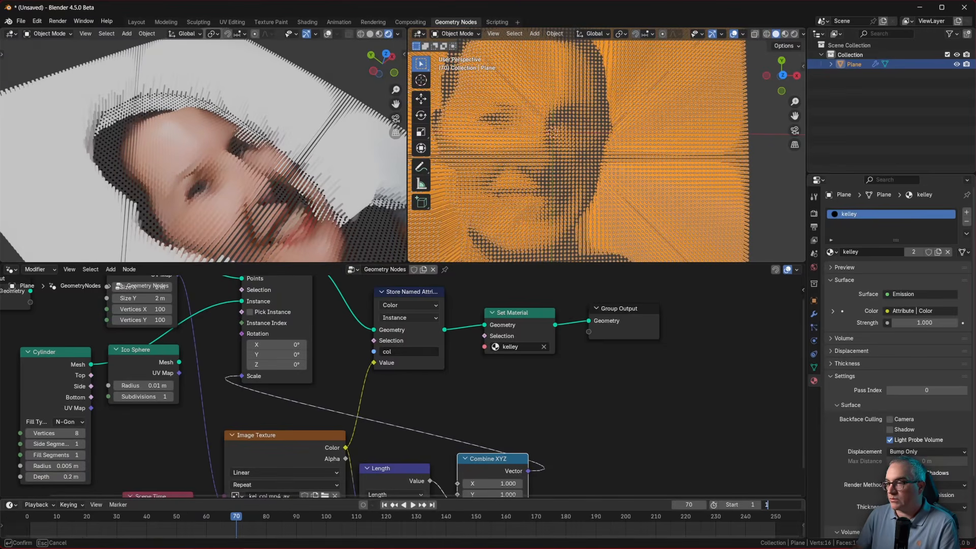
Set the timeline's end frame to 120 and return to the first frame.
{"action": "type", "text": "20"}
{"action": "key", "text": "Return"}
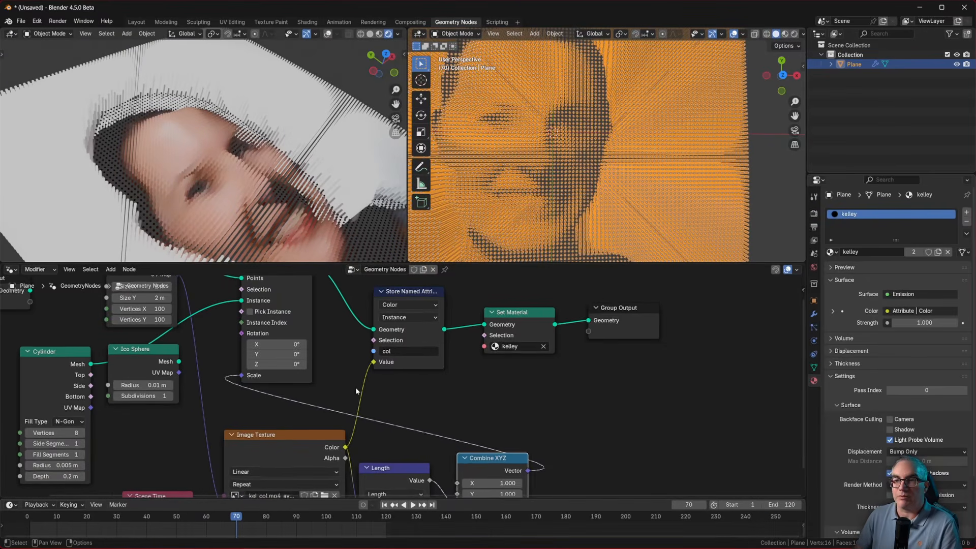
{"action": "scroll", "coordinate": [336, 365], "scroll_direction": "up", "scroll_amount": 1}
{"action": "key", "text": "shift+Left"}
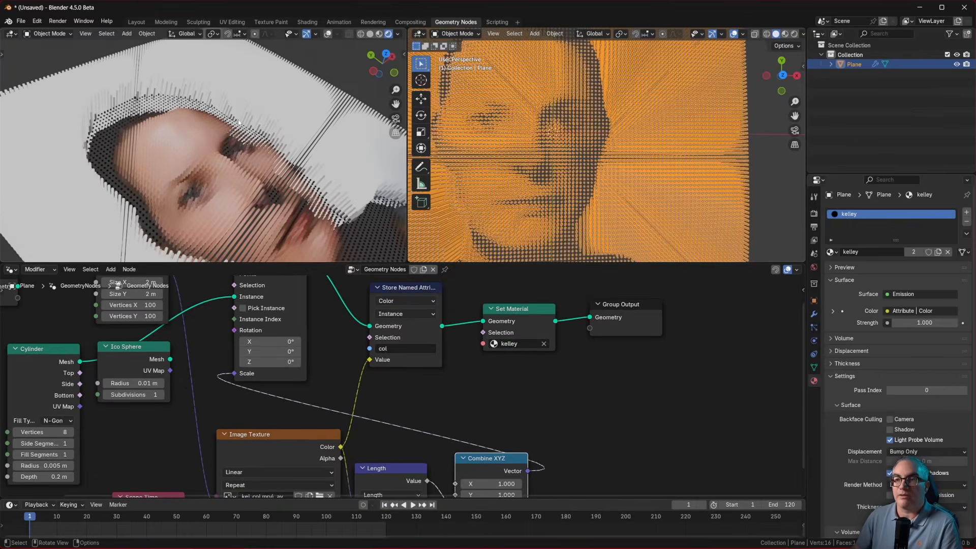
Examine the spacing between the cylinders up close in top view during playback.
{"action": "scroll", "coordinate": [238, 122], "scroll_direction": "up", "scroll_amount": 2}
{"action": "middle_click_drag", "start_coordinate": [239, 123], "coordinate": [300, 128]}
{"action": "key", "text": "KP_7"}
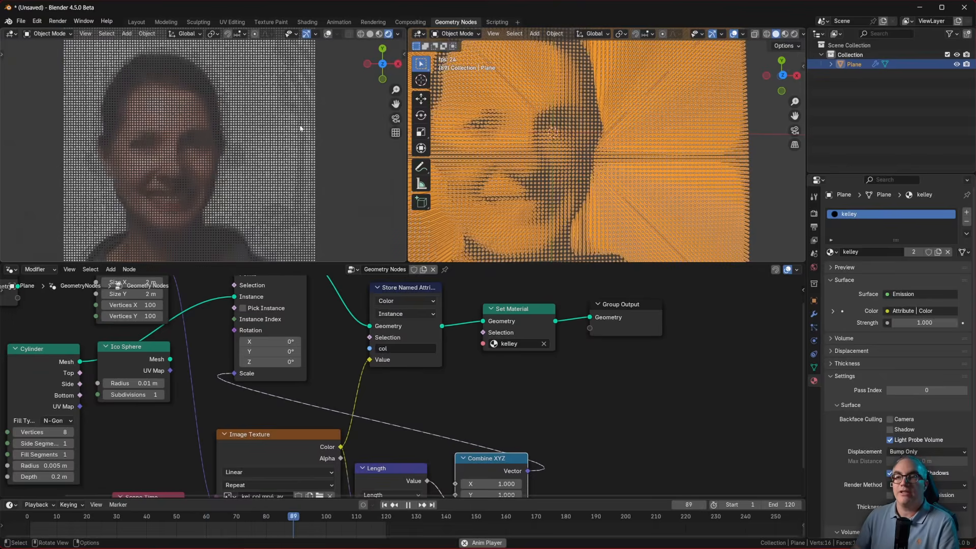
{"action": "scroll", "coordinate": [300, 128], "scroll_direction": "up", "scroll_amount": 5}
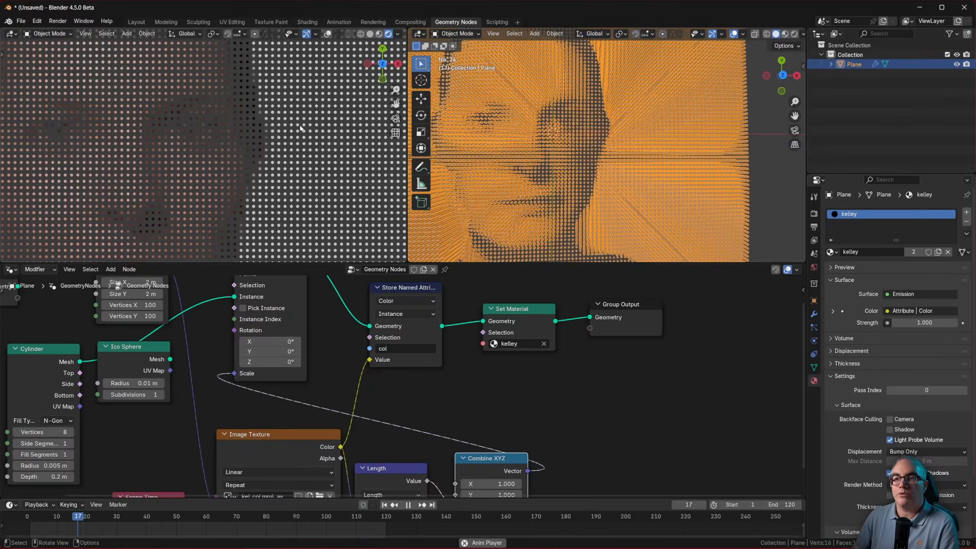
{"action": "scroll", "coordinate": [183, 396], "scroll_direction": "up", "scroll_amount": 2}
Set the Cylinder node's Radius to 0.008 m and check the portrait from the top and at an angle.
{"action": "middle_click_drag", "start_coordinate": [210, 395], "coordinate": [368, 383]}
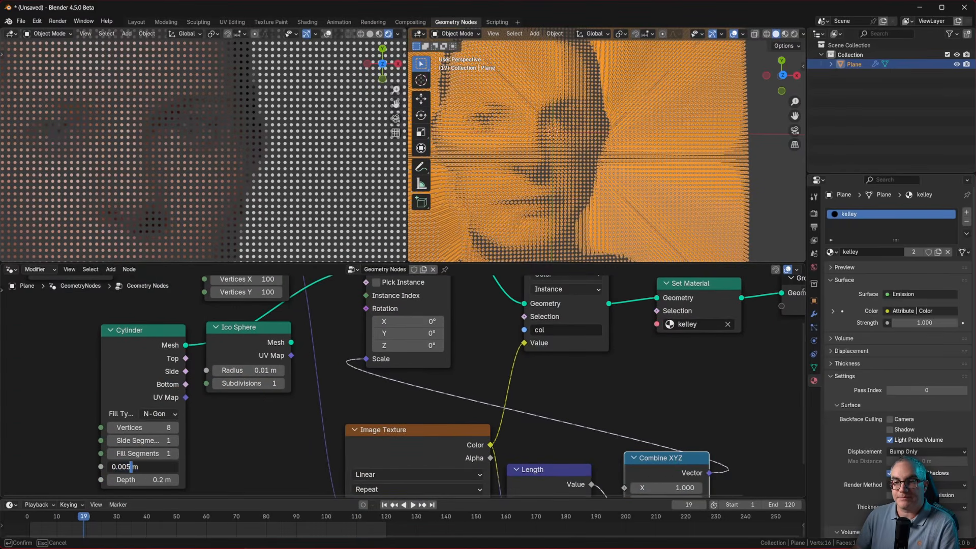
{"action": "key", "text": "Return"}
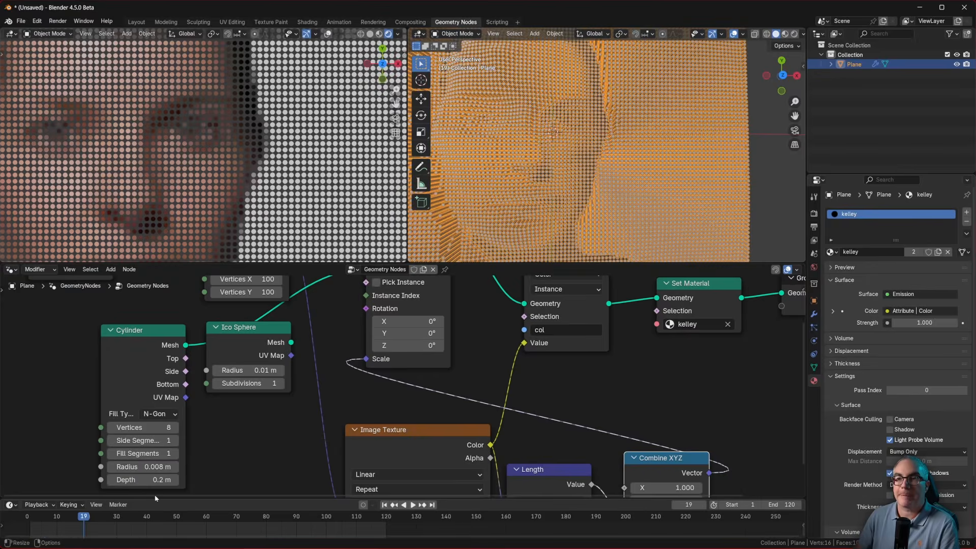
{"action": "scroll", "coordinate": [220, 139], "scroll_direction": "down", "scroll_amount": 5}
{"action": "scroll", "coordinate": [220, 140], "scroll_direction": "down", "scroll_amount": 2}
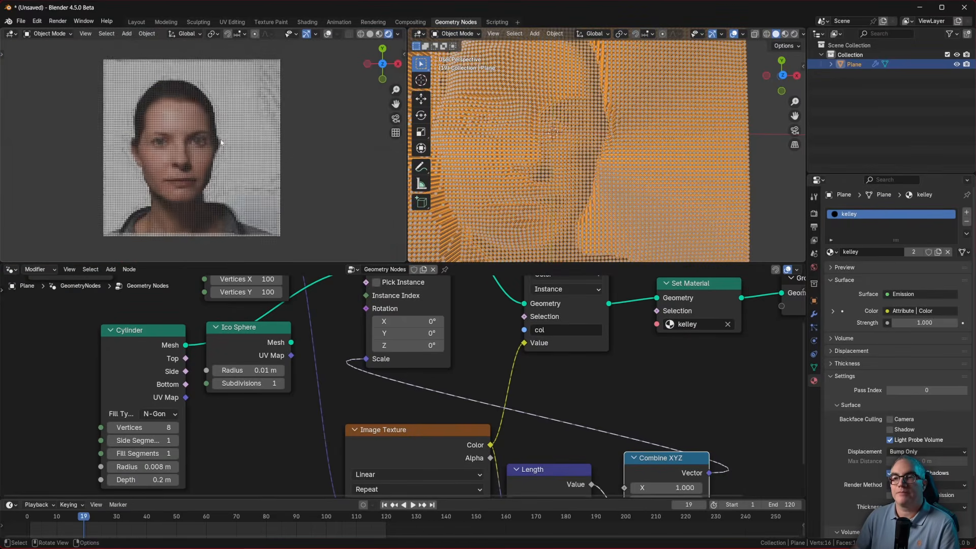
{"action": "scroll", "coordinate": [221, 139], "scroll_direction": "up", "scroll_amount": 2}
{"action": "scroll", "coordinate": [221, 140], "scroll_direction": "down", "scroll_amount": 1}
{"action": "middle_click_drag", "start_coordinate": [220, 143], "coordinate": [203, 56]}
Maximize the node editor, collapse the Length and Combine XYZ nodes beneath the Image Texture, and move the Image Texture up.
{"action": "key", "text": "ctrl+space"}
{"action": "scroll", "coordinate": [312, 369], "scroll_direction": "down", "scroll_amount": 7}
{"action": "scroll", "coordinate": [490, 316], "scroll_direction": "up", "scroll_amount": 5}
{"action": "middle_click_drag", "start_coordinate": [490, 315], "coordinate": [512, 252]}
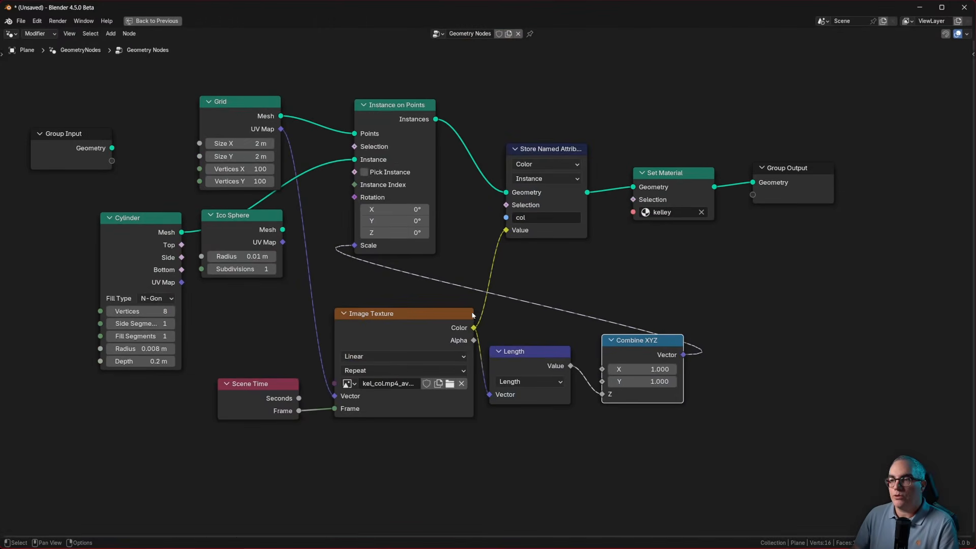
{"action": "left_click_drag", "start_coordinate": [334, 293], "coordinate": [612, 432]}
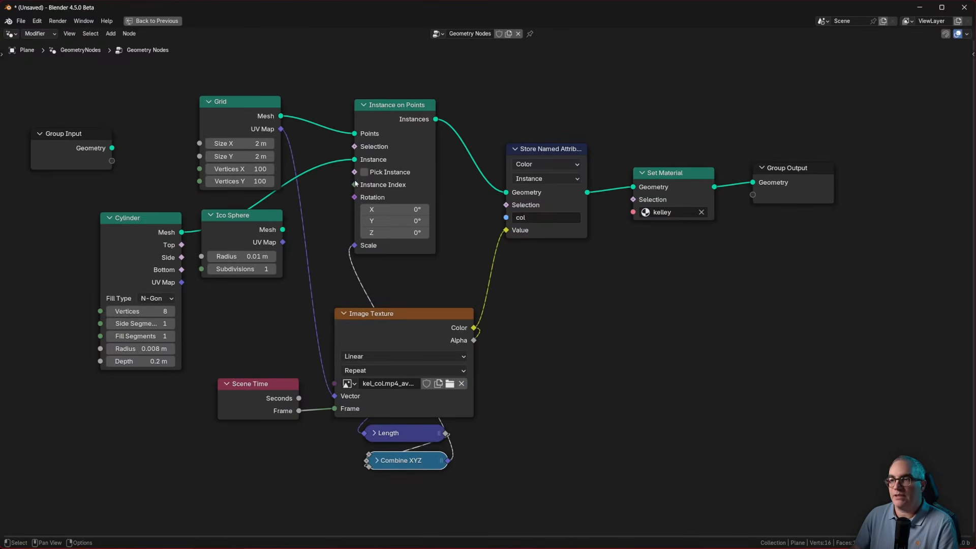
{"action": "left_click_drag", "start_coordinate": [396, 313], "coordinate": [395, 306]}
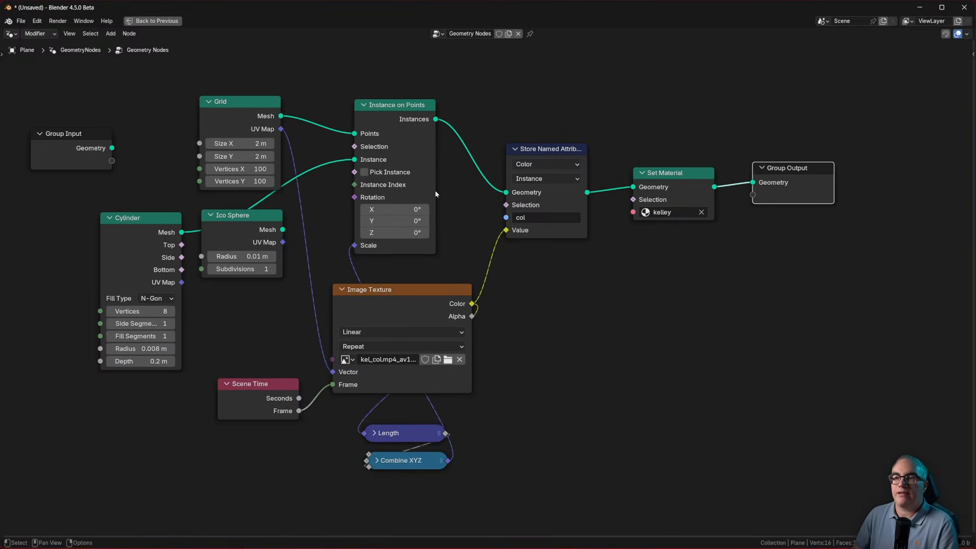
Restore the editor layout and review the kelley material's Attribute and Emission nodes in the Shading workspace.
{"action": "key", "text": "ctrl+space"}
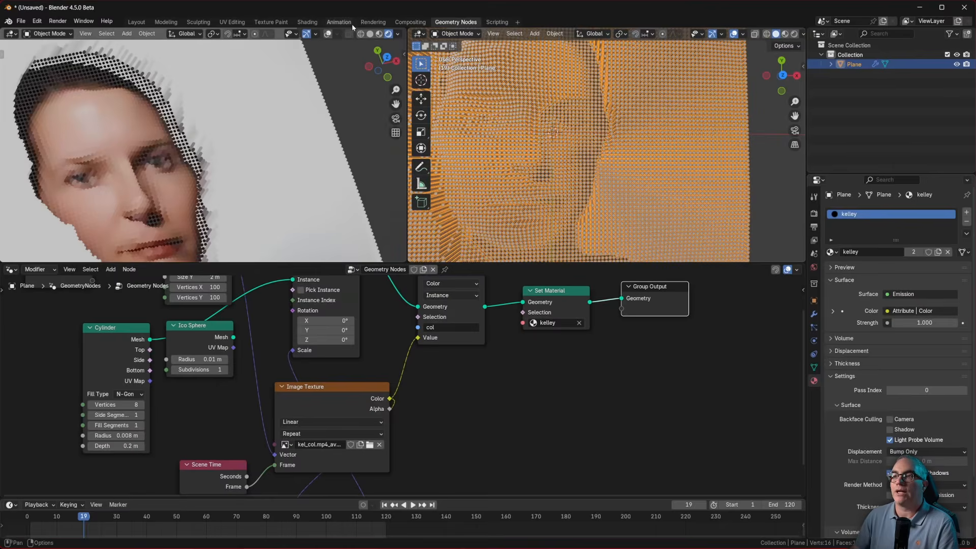
{"action": "left_click", "coordinate": [316, 23]}
{"action": "middle_click_drag", "start_coordinate": [416, 465], "coordinate": [423, 448]}
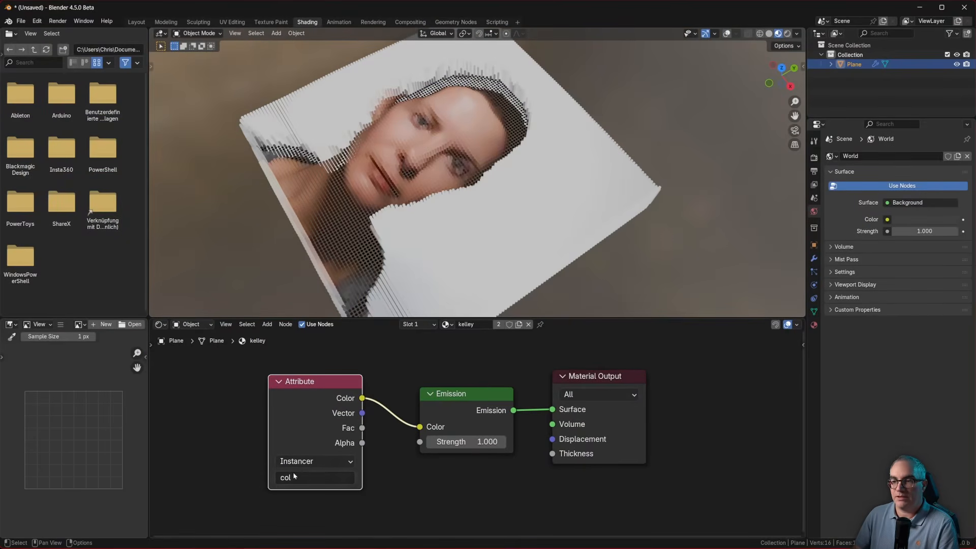
{"action": "scroll", "coordinate": [403, 140], "scroll_direction": "up", "scroll_amount": 2}
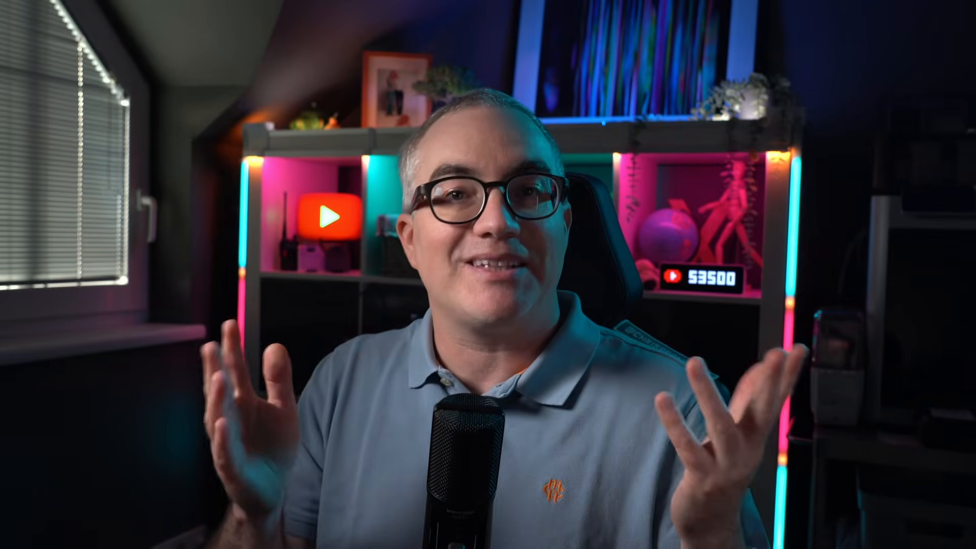